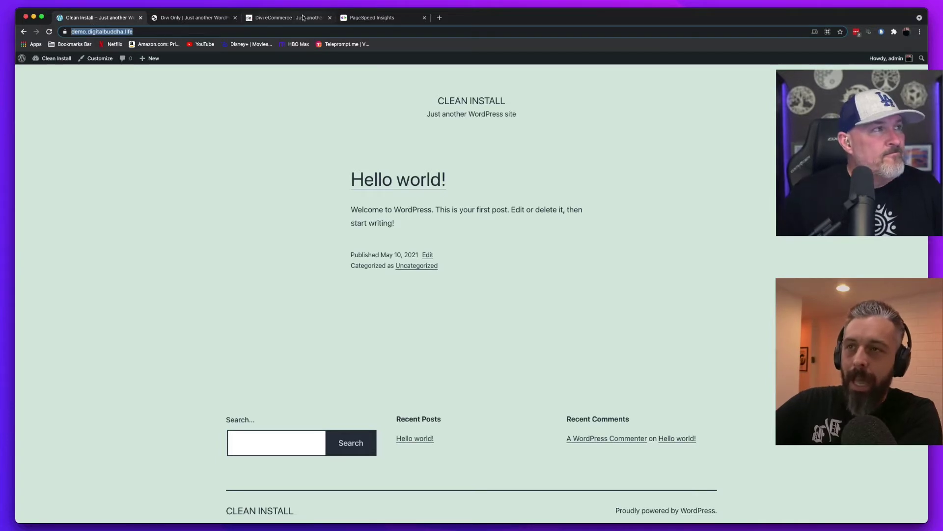
click(365, 18)
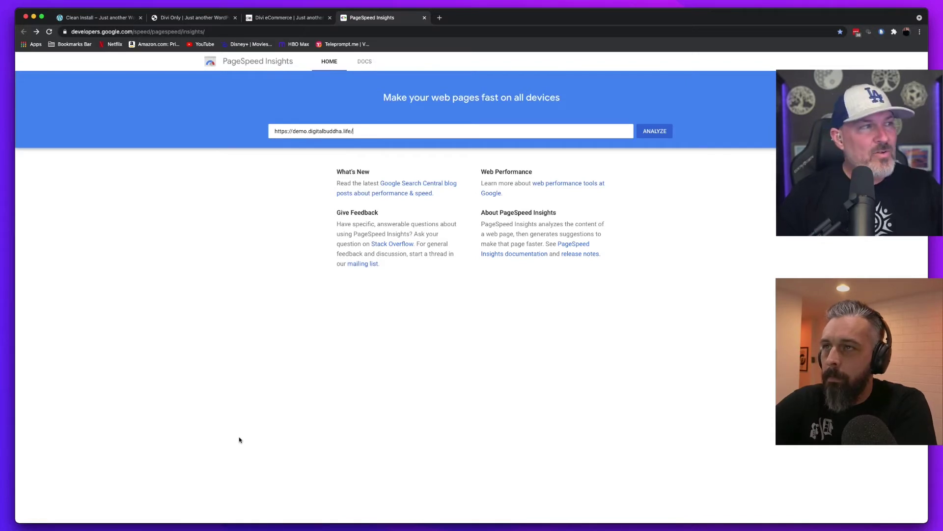
click(105, 22)
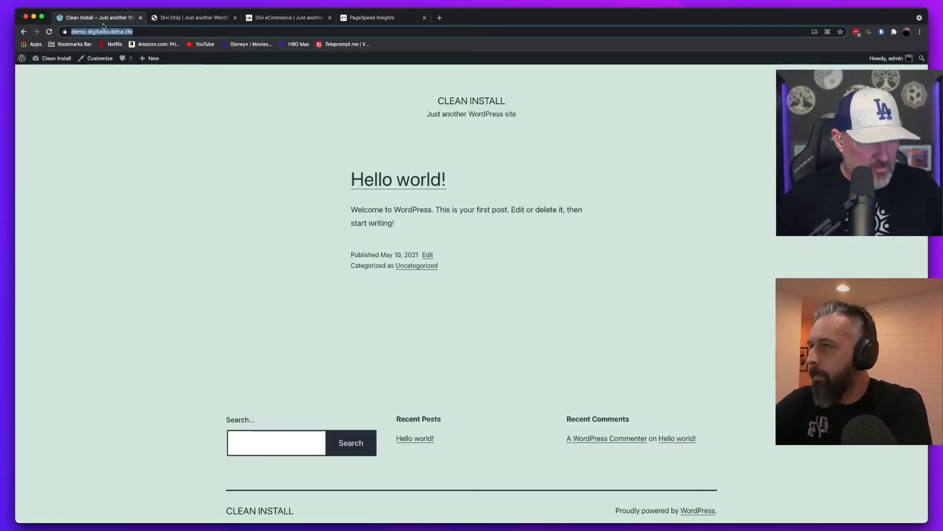
click(372, 18)
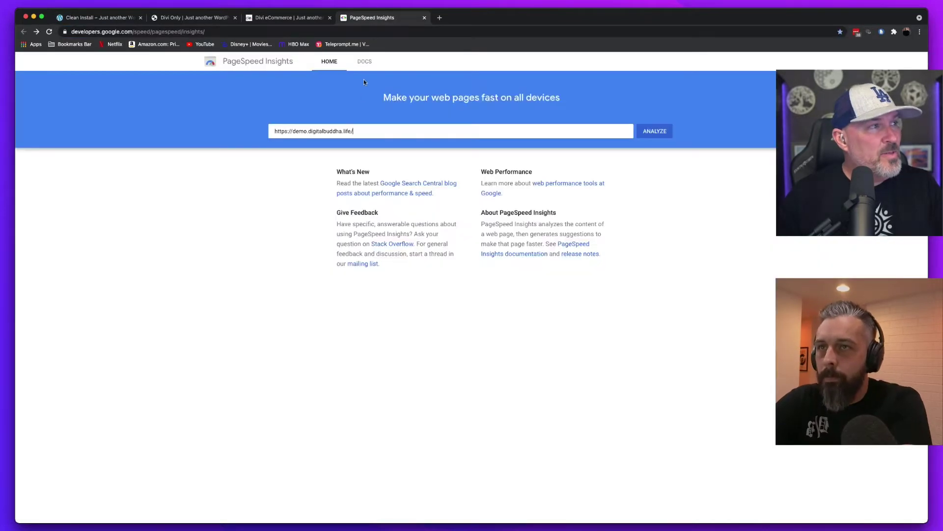
triple_click(356, 129)
click(452, 137)
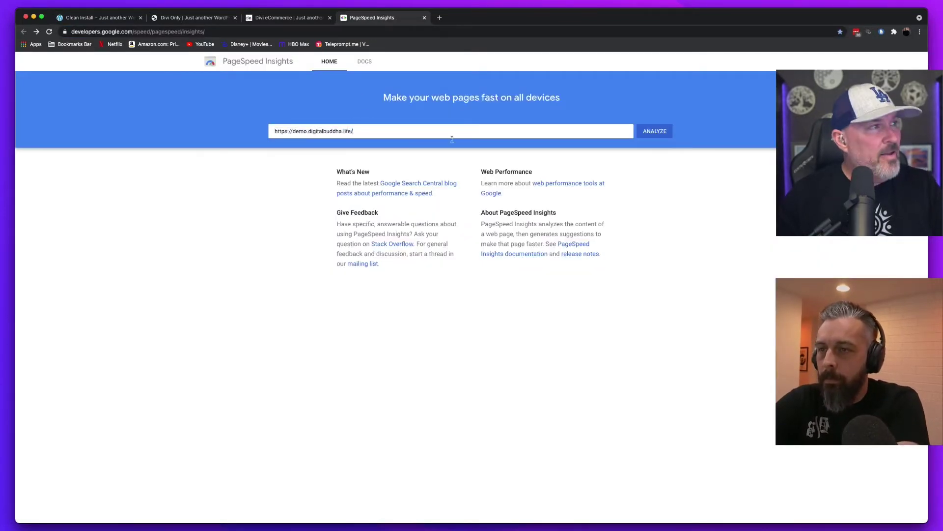
click(649, 131)
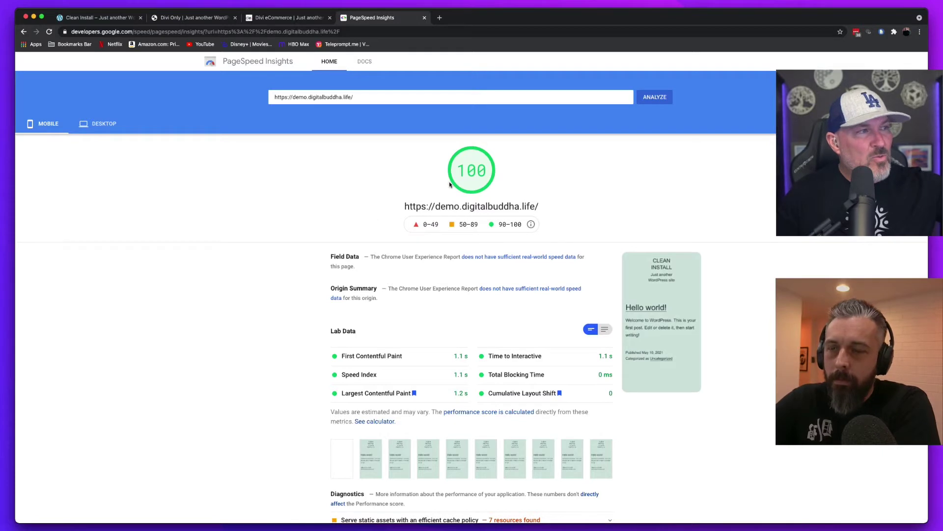
Examine the desktop report for the clean install, including its diagnostics, the passed audits and the initial server response time details.
click(106, 126)
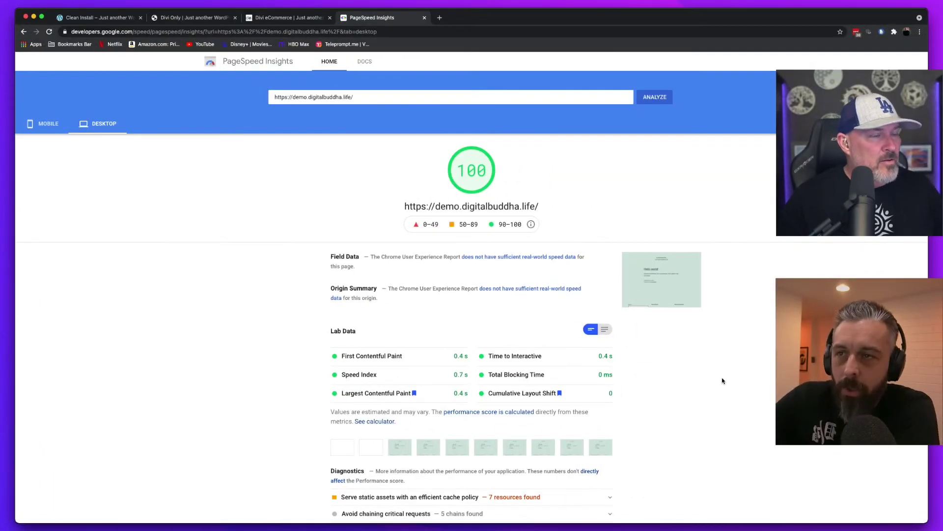
scroll(722, 381, down, 3)
scroll(722, 381, down, 2)
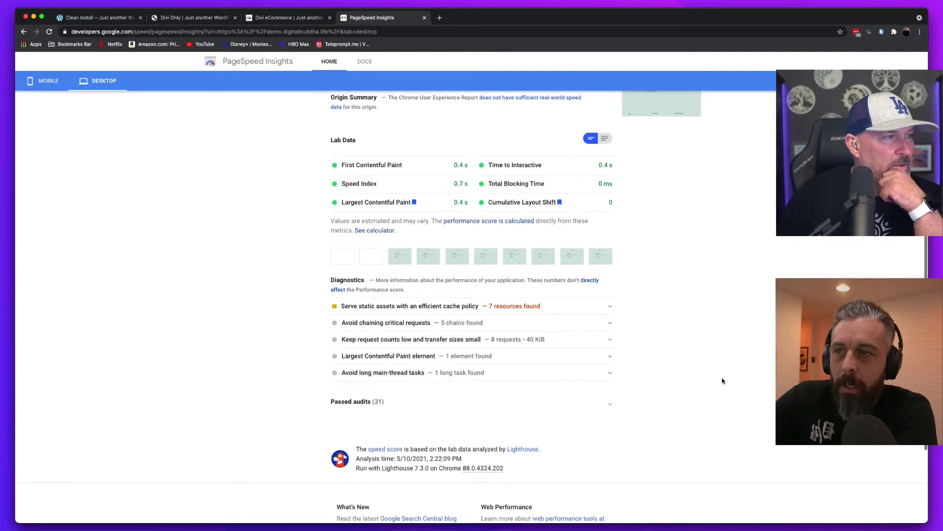
scroll(722, 381, down, 2)
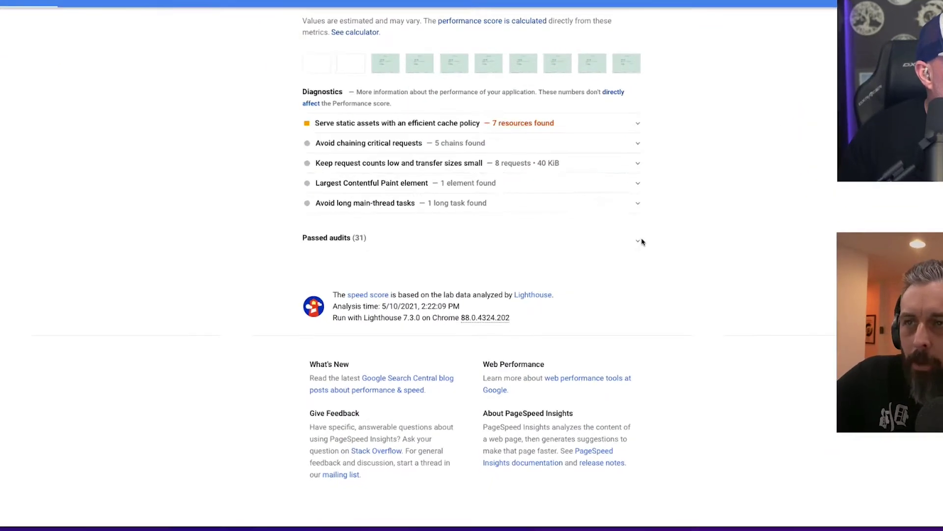
click(609, 285)
scroll(74, 255, down, 4)
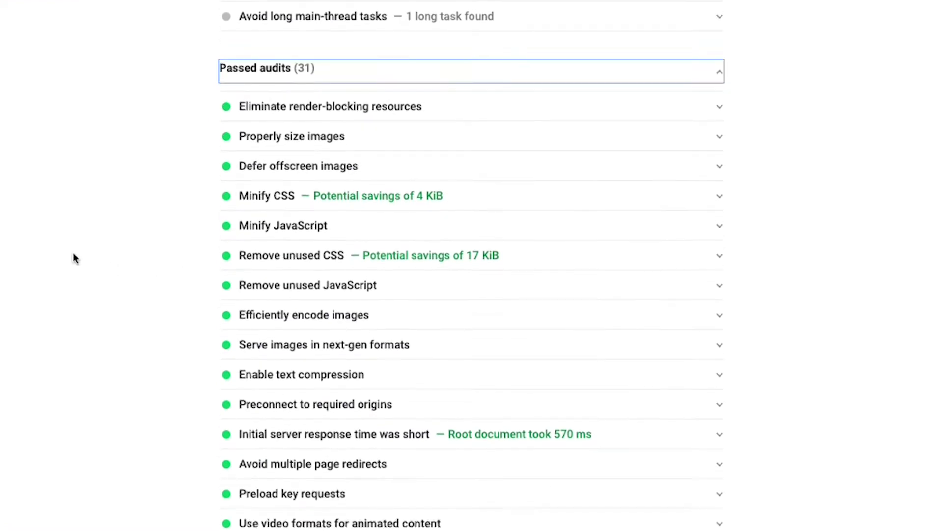
scroll(74, 256, down, 1)
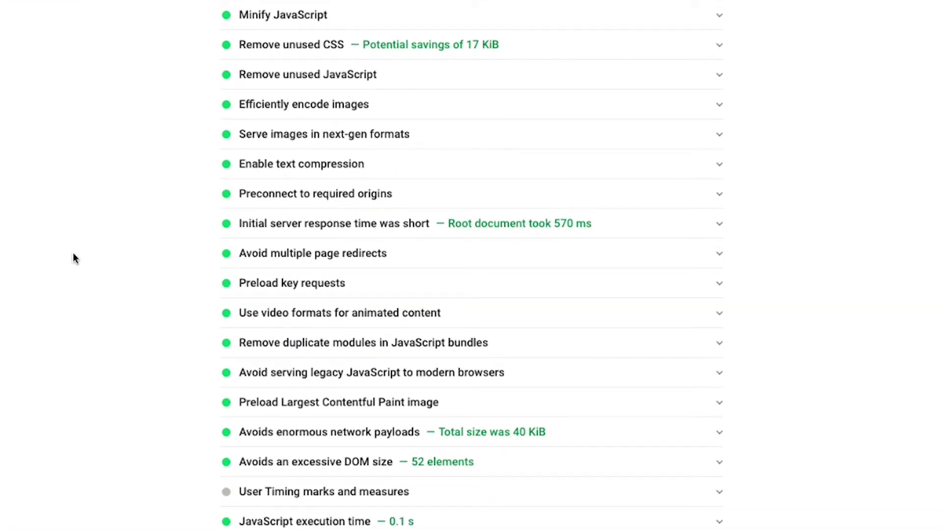
scroll(73, 253, down, 1)
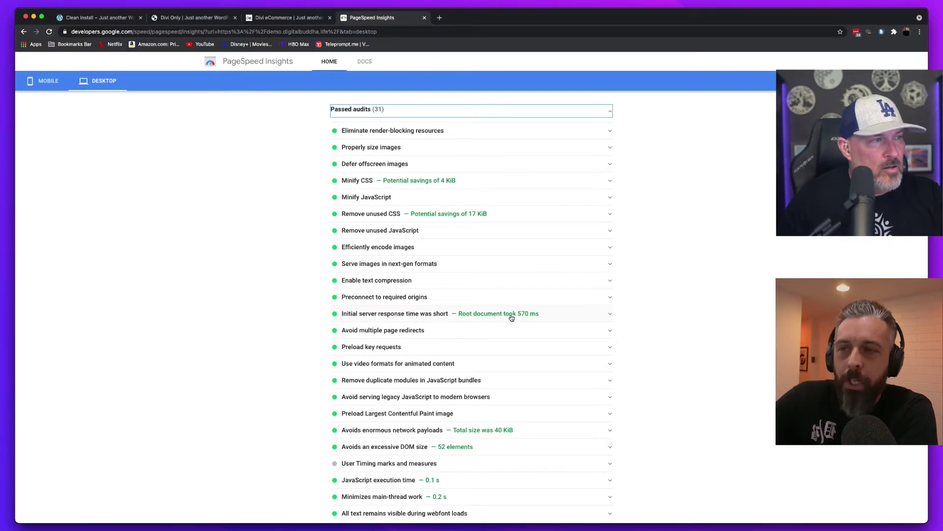
click(609, 315)
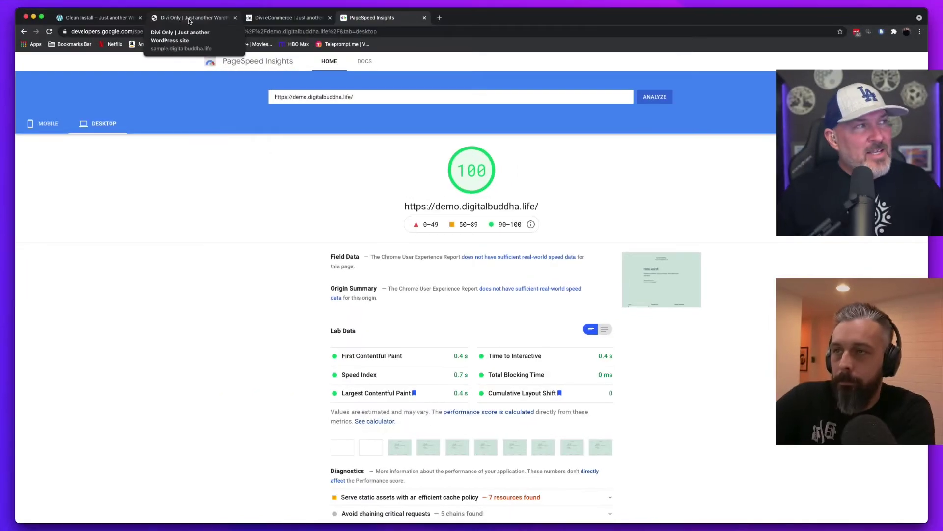
click(187, 19)
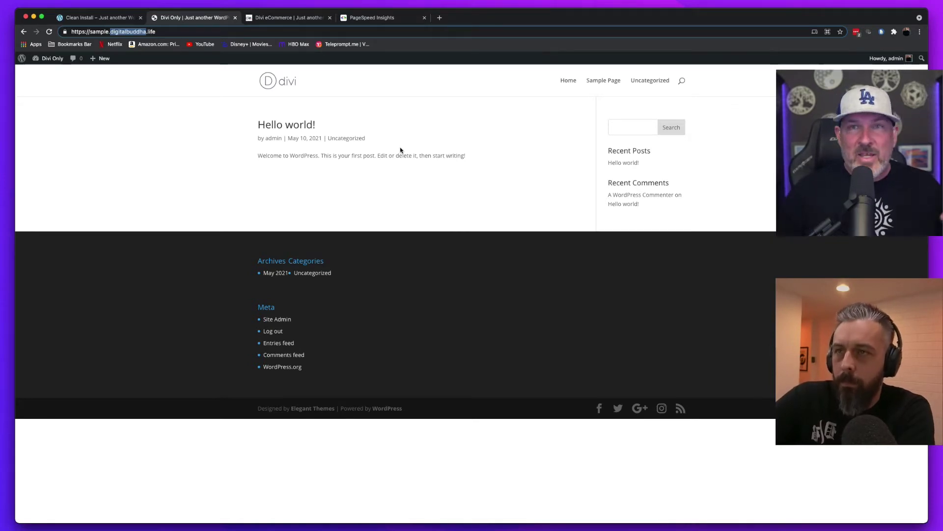
click(163, 32)
key(super+c)
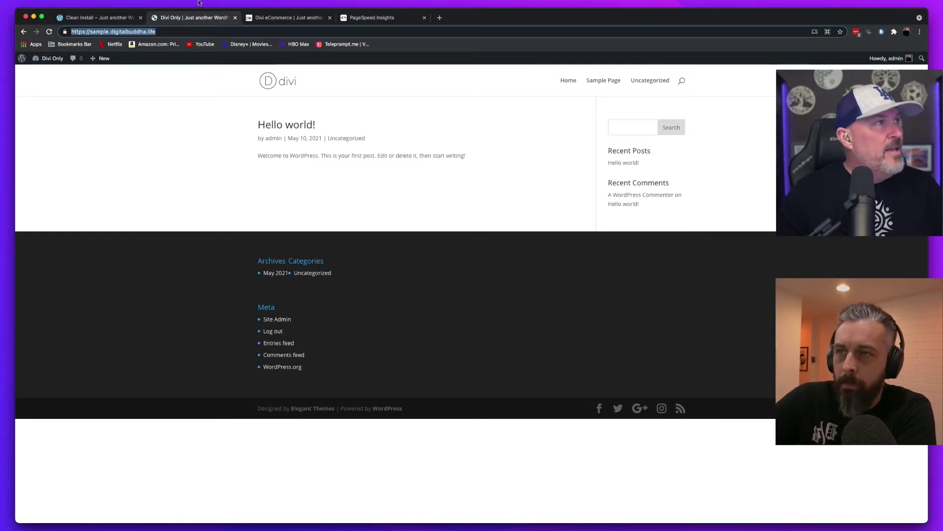
click(379, 18)
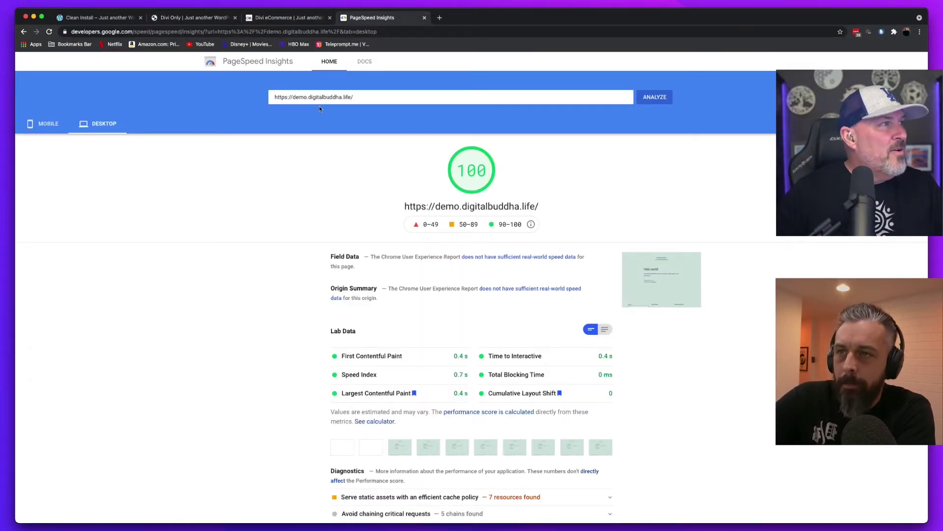
triple_click(302, 96)
key(super+v)
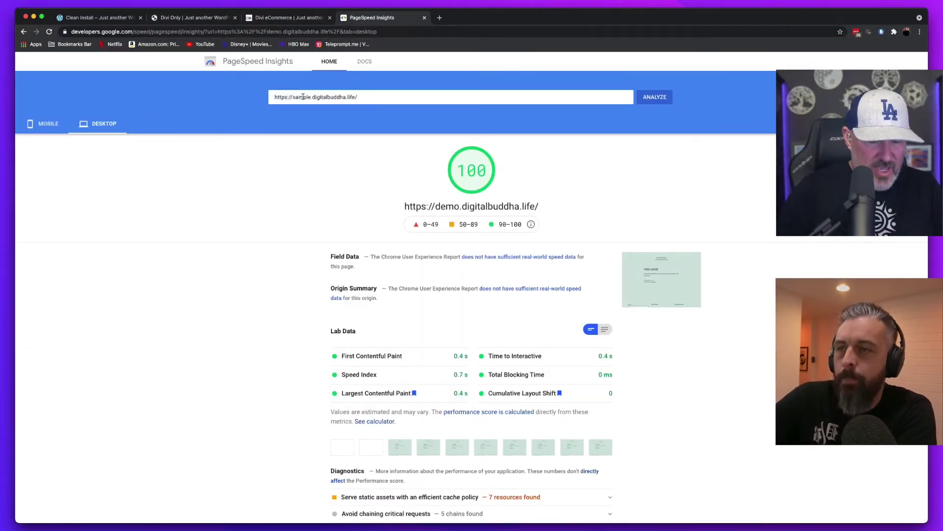
click(669, 97)
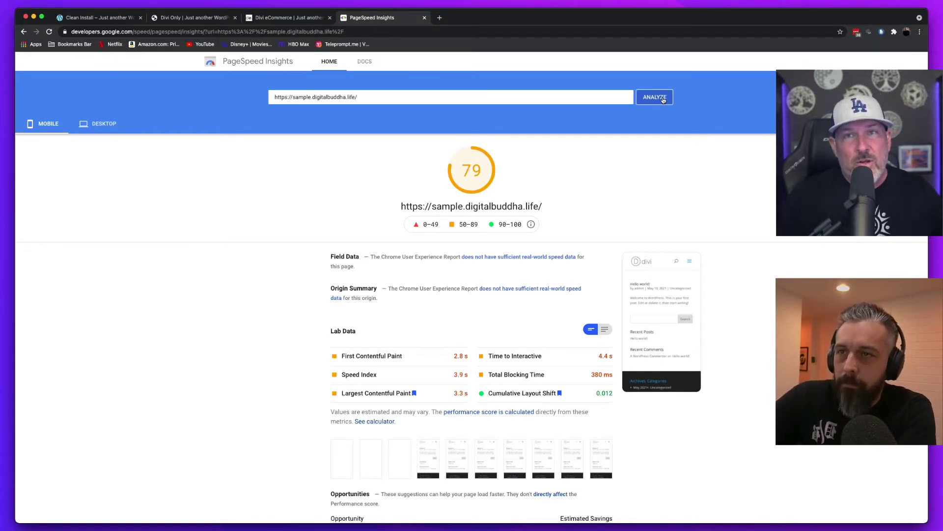
Show the desktop report for the Divi Only site and expand its passed audits.
click(111, 125)
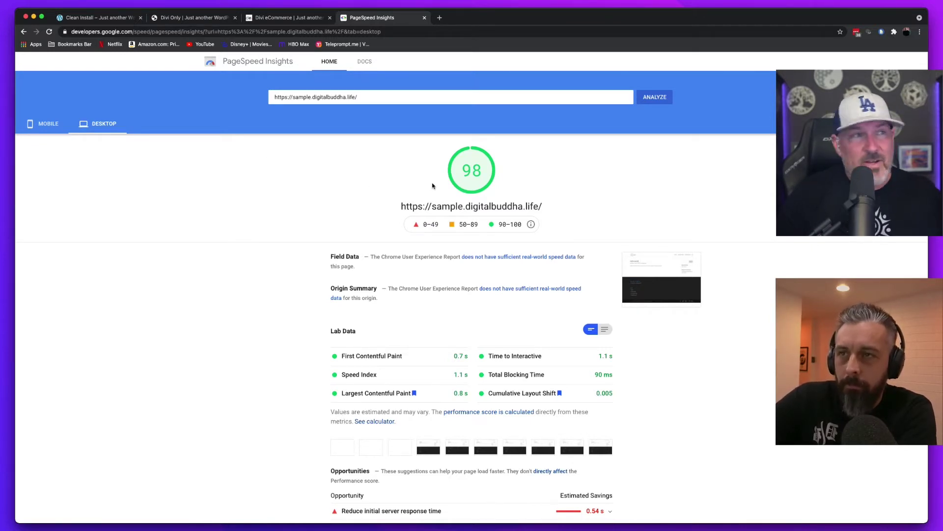
scroll(734, 359, down, 2)
scroll(734, 360, down, 5)
scroll(734, 359, down, 5)
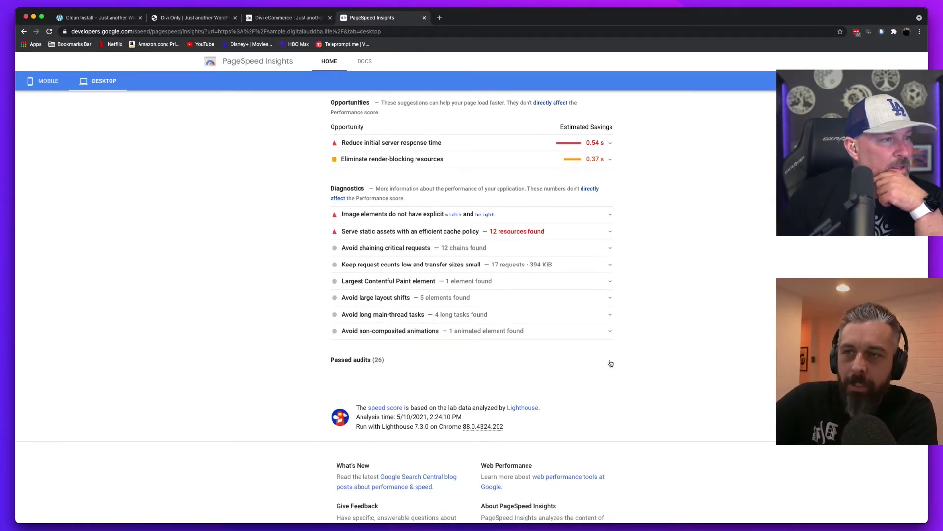
click(611, 362)
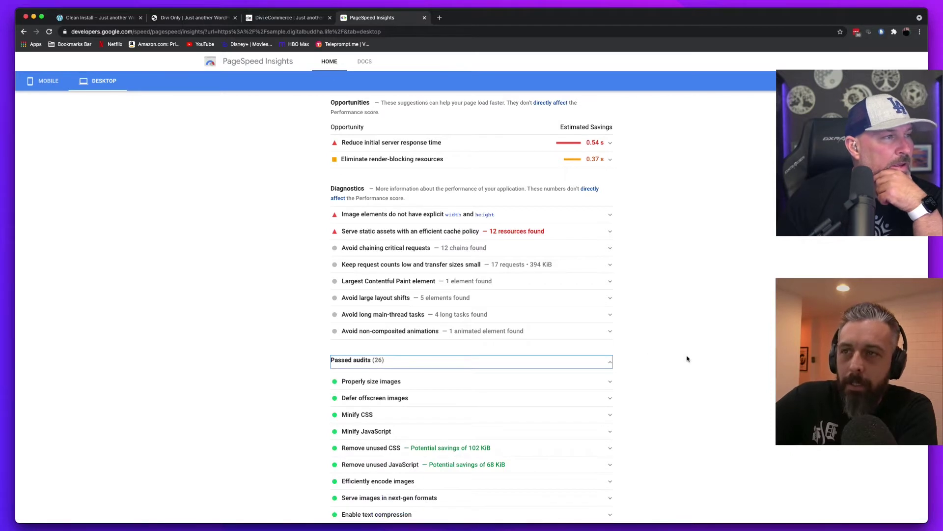
Review the resources listed under the efficient cache policy diagnostic for static assets, and collapse it.
scroll(687, 359, up, 4)
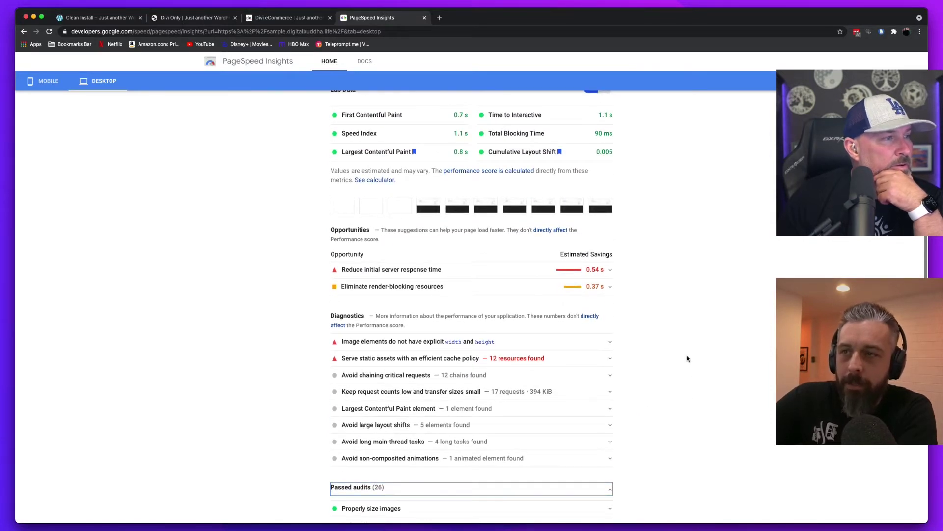
click(588, 360)
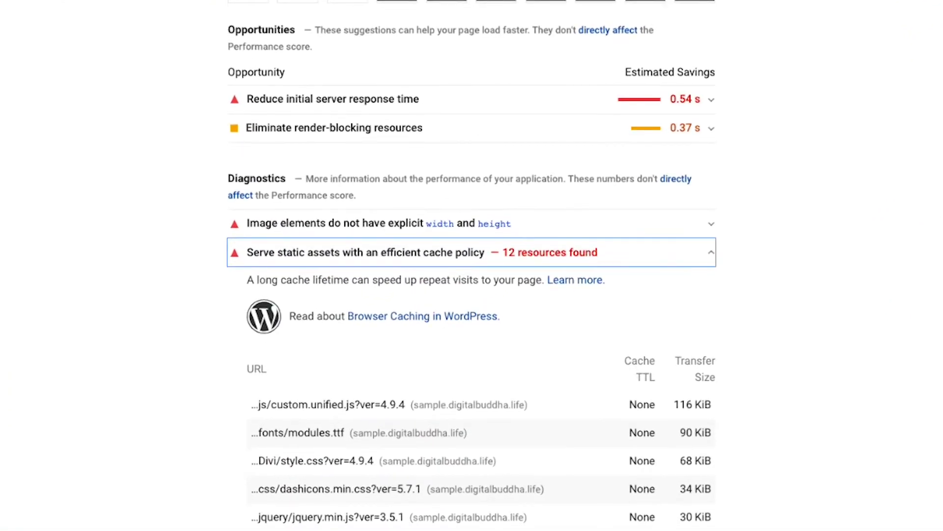
scroll(472, 265, down, 1)
scroll(471, 266, down, 3)
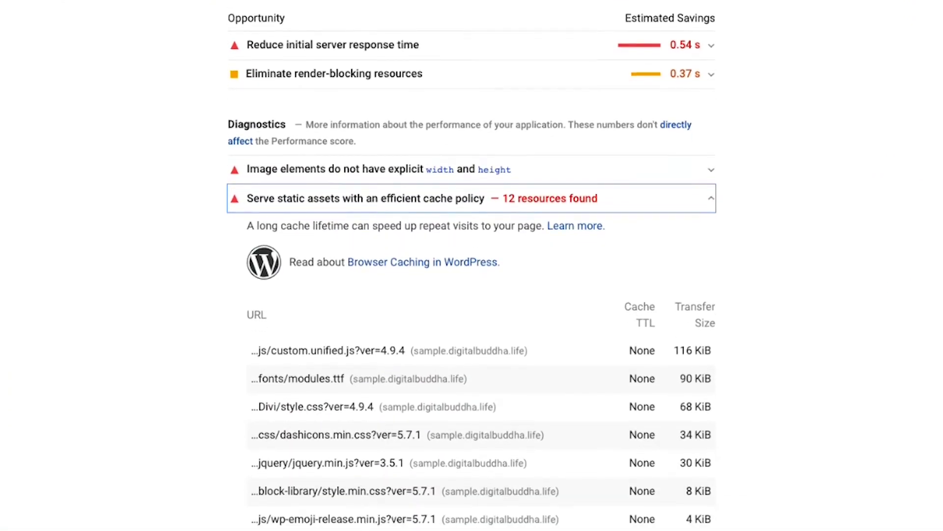
scroll(472, 265, down, 2)
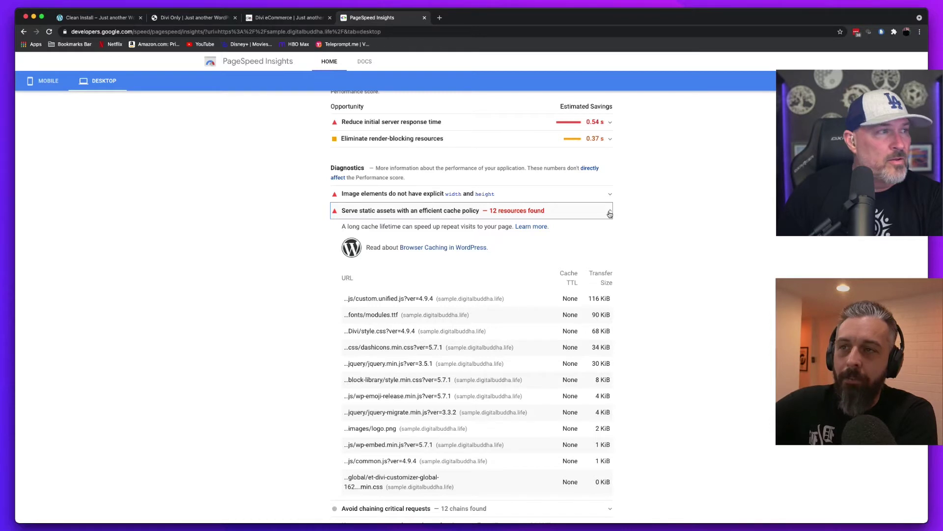
click(610, 212)
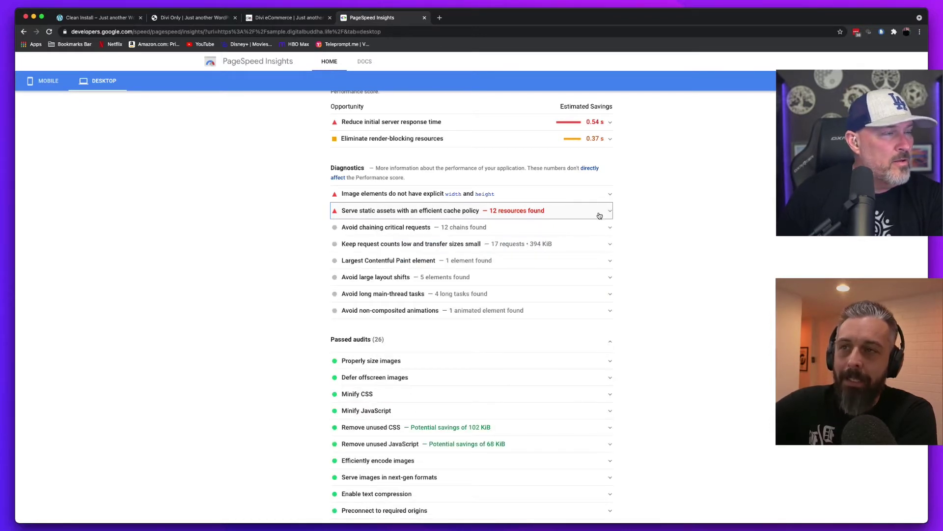
Inspect the failing element under the diagnostic about images without explicit width and height, and collapse it.
scroll(543, 340, up, 1)
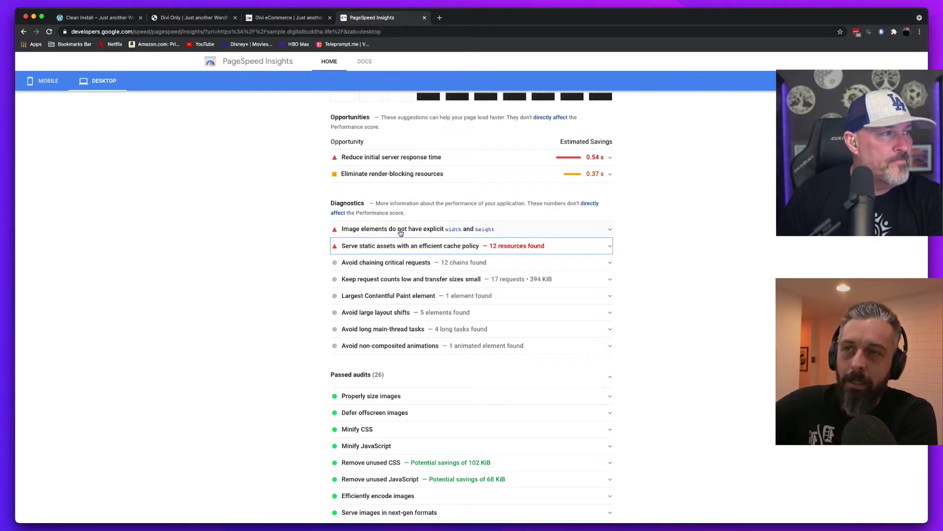
scroll(695, 232, up, 2)
scroll(696, 233, down, 1)
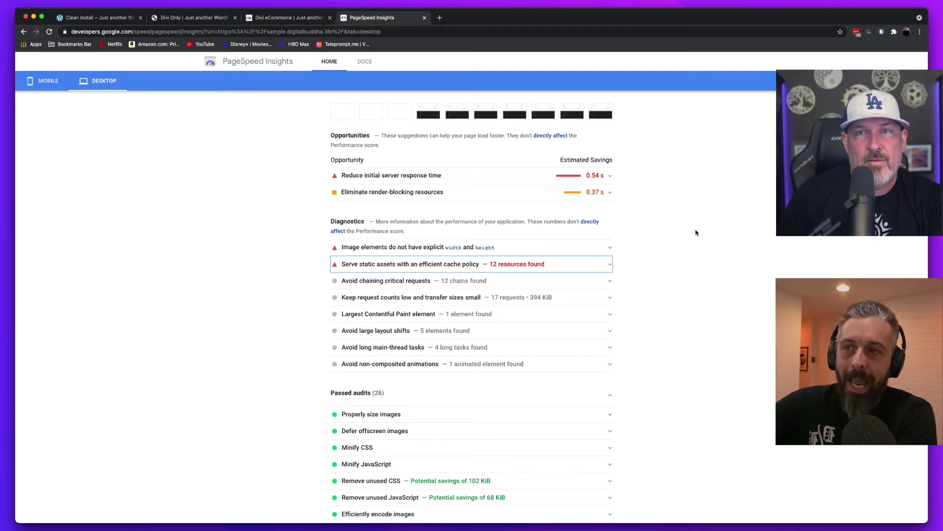
click(608, 248)
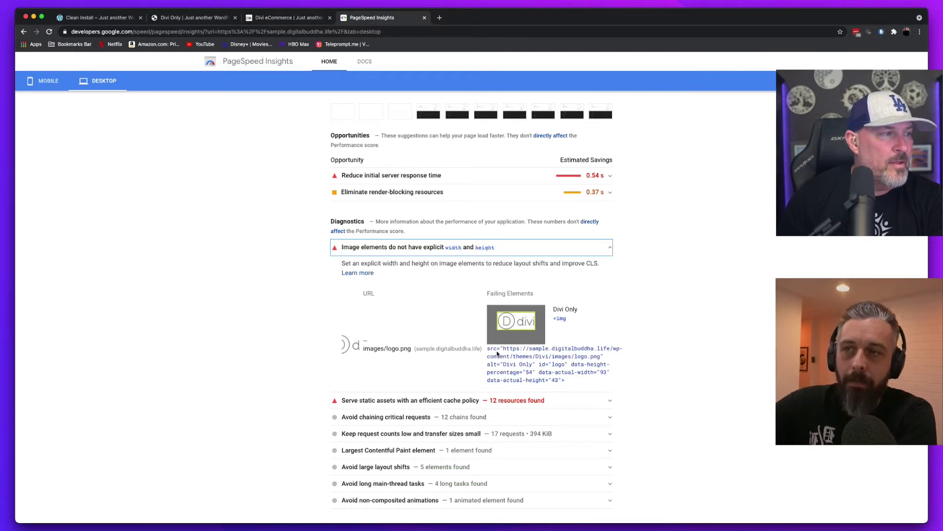
click(610, 250)
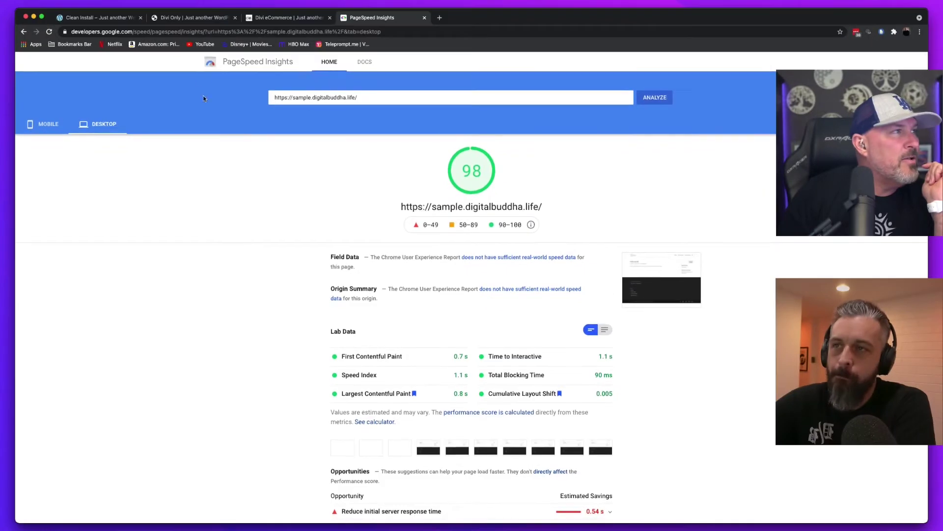
click(285, 19)
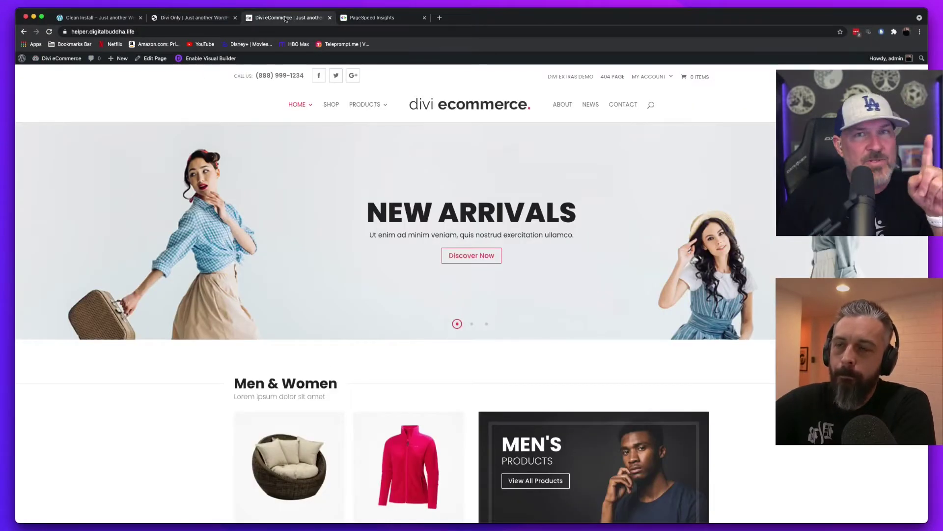
click(179, 28)
key(super+c)
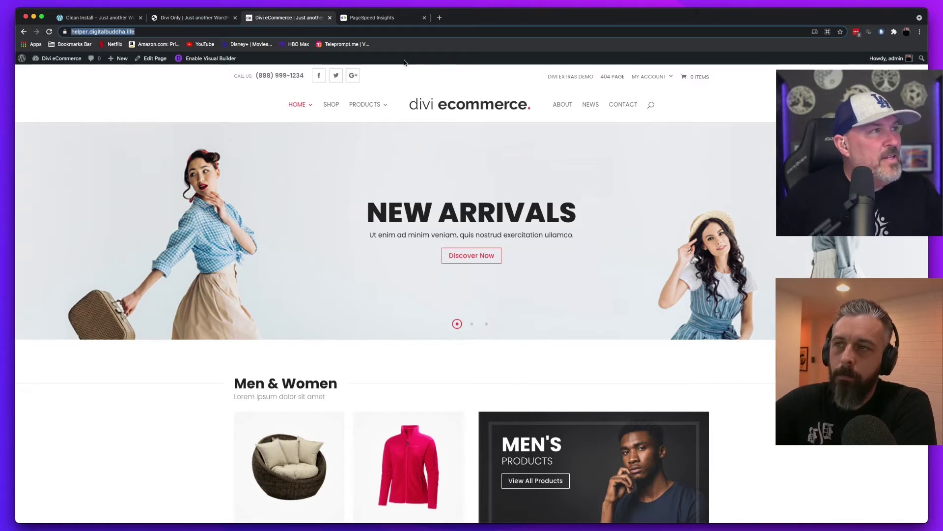
click(371, 18)
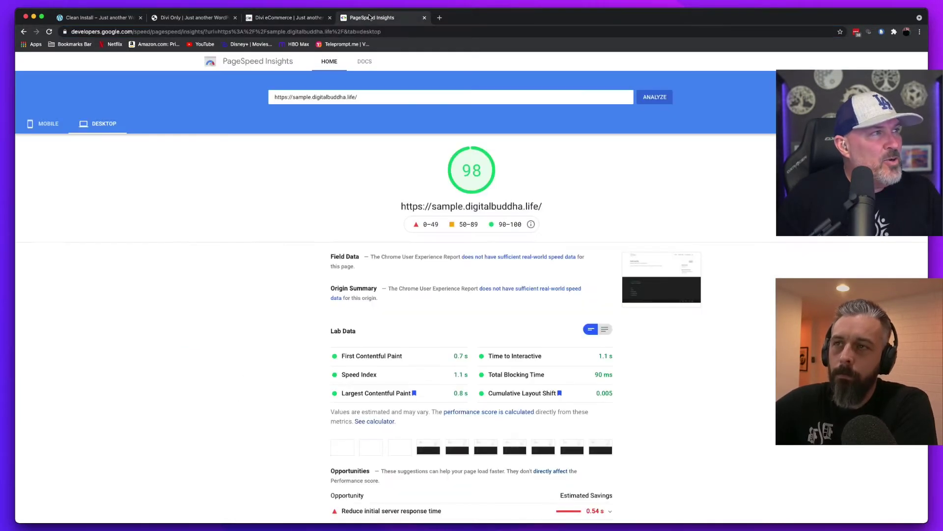
triple_click(310, 97)
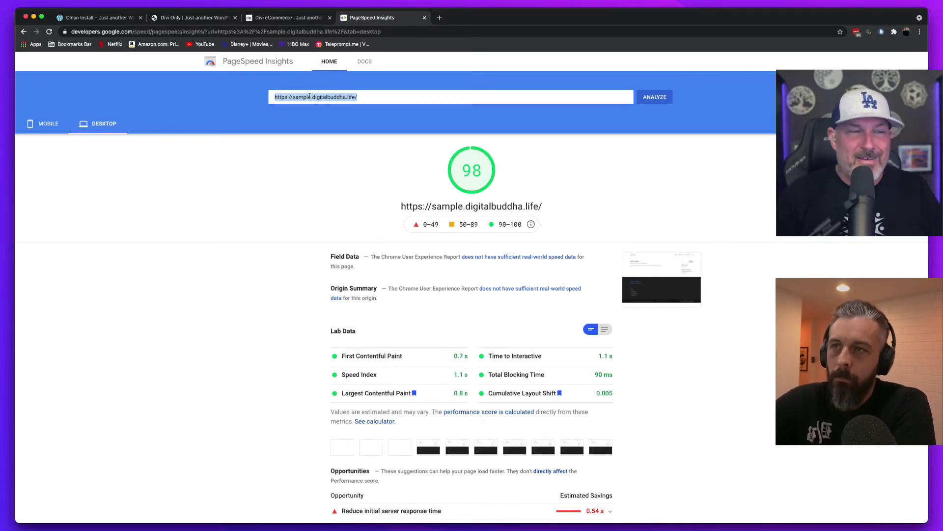
key(super+v)
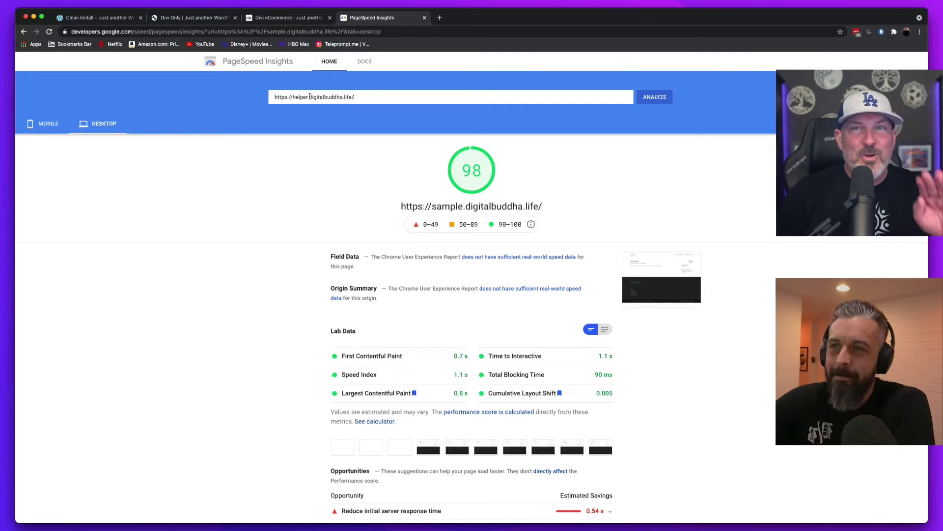
click(659, 100)
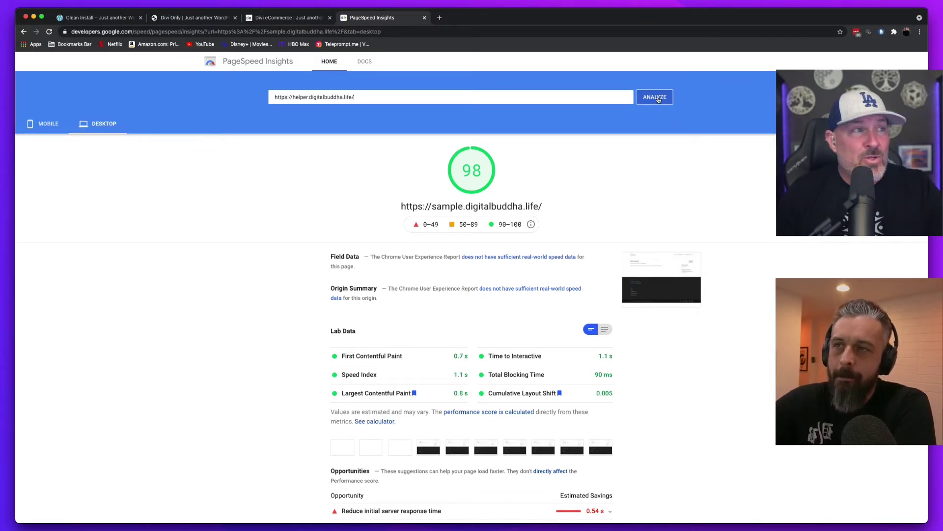
Check the mobile and desktop reports for the Divi eCommerce site, ending on the desktop report.
click(43, 127)
click(108, 124)
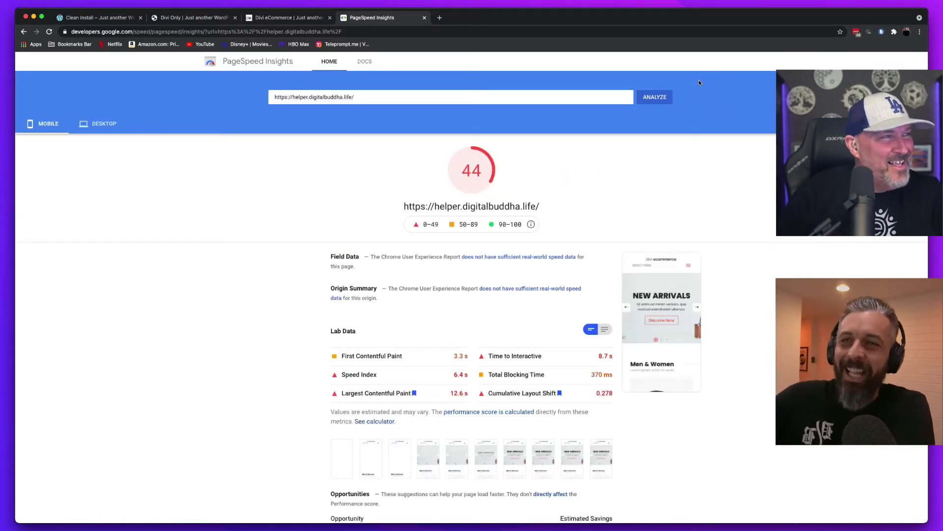
click(93, 127)
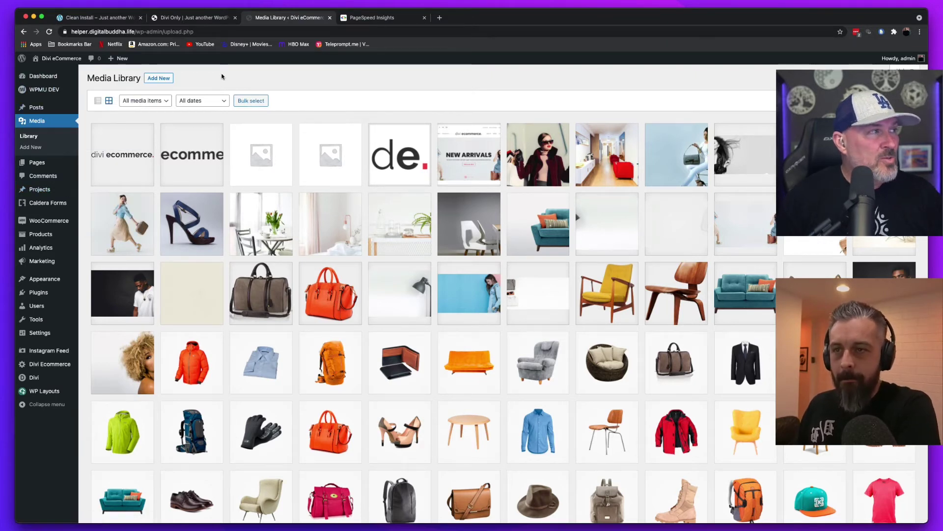
Open the full list of WPMU DEV plugins in the Divi eCommerce site's WordPress admin.
mouse_move(44, 92)
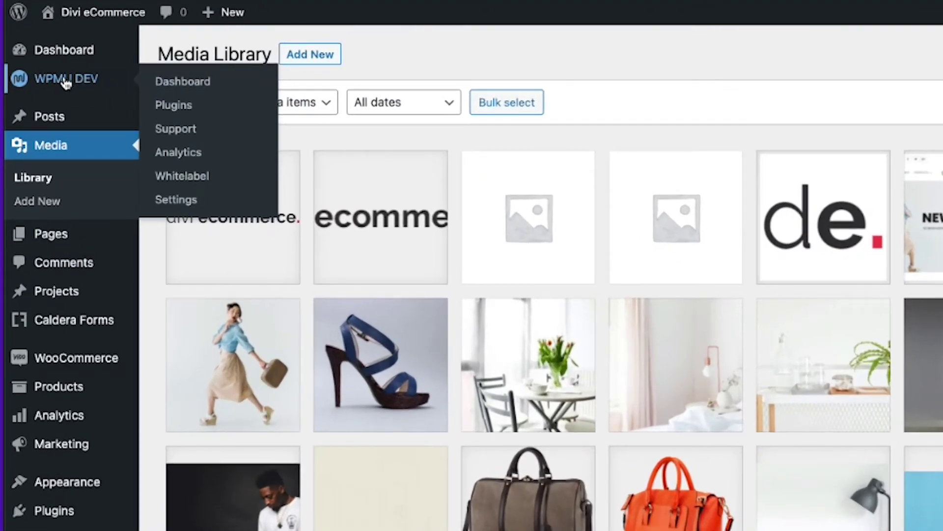
click(67, 81)
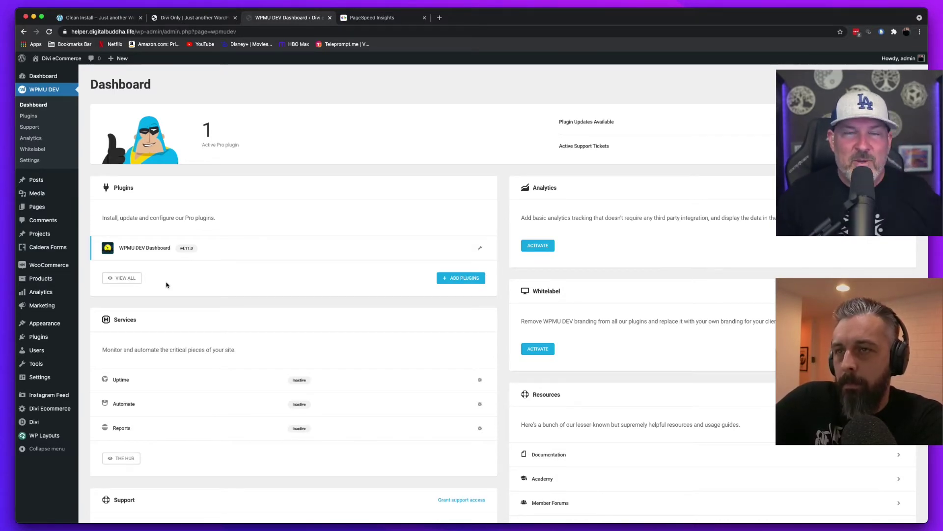
click(120, 278)
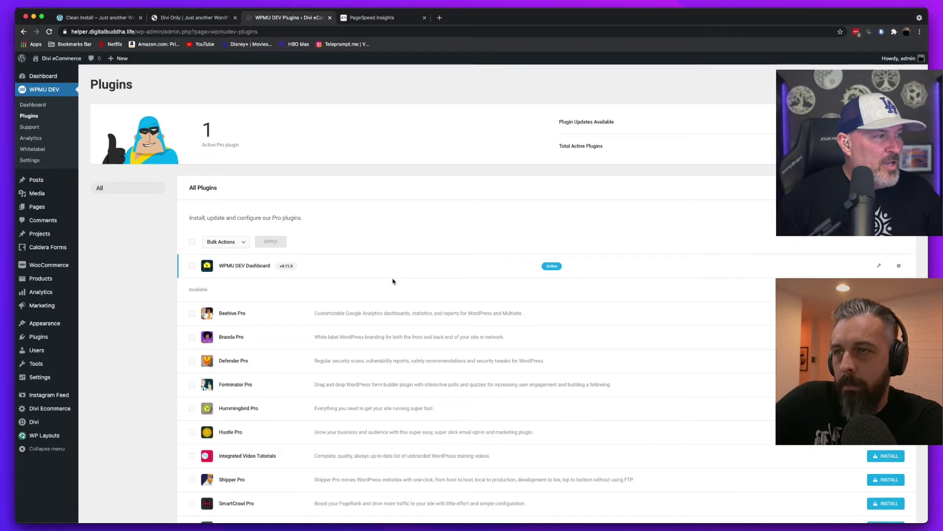
Install and activate Smush Pro from the available WPMU DEV plugins, and open its page.
scroll(392, 280, down, 5)
scroll(392, 281, up, 1)
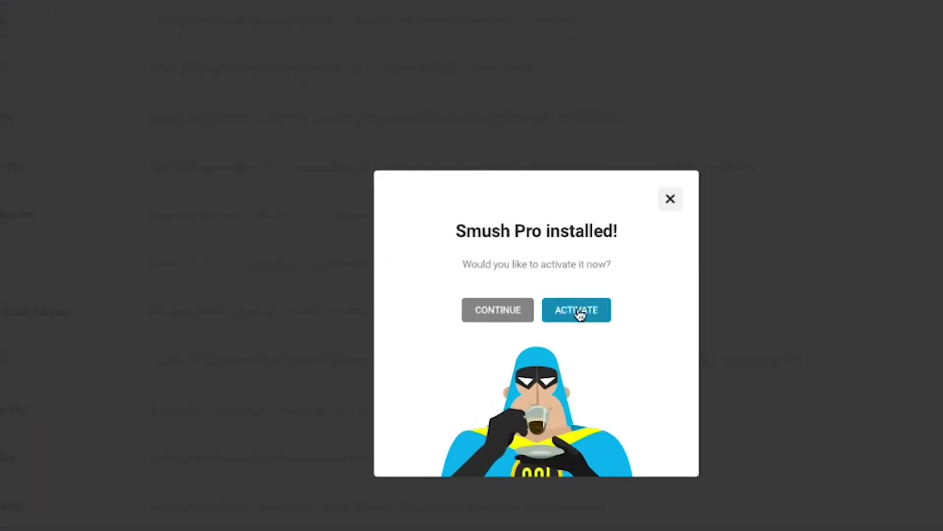
click(524, 289)
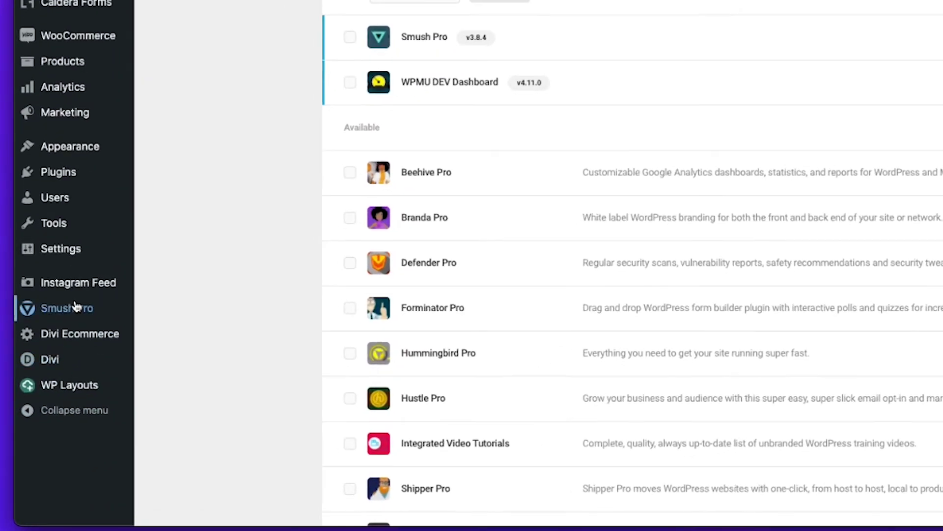
click(75, 306)
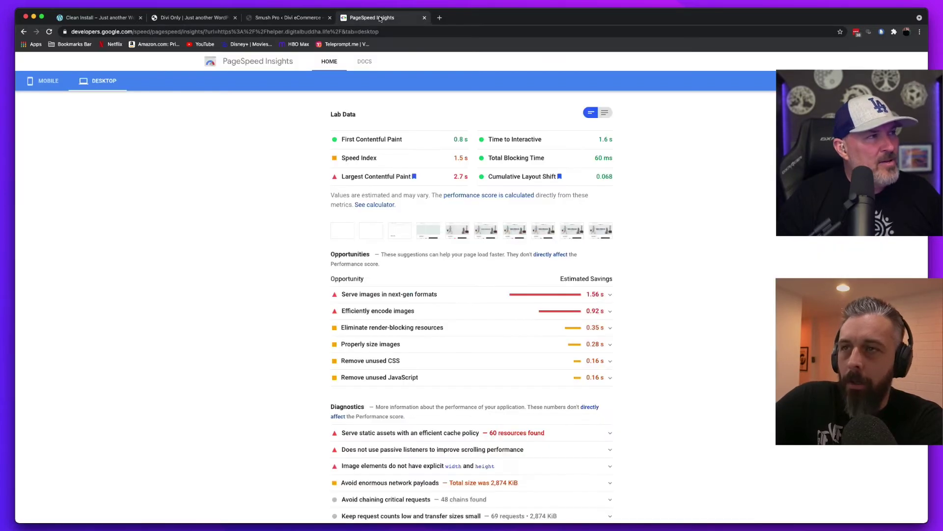
Return to the Divi eCommerce PageSpeed report and review the images listed under the opportunity to serve next-gen formats.
click(379, 17)
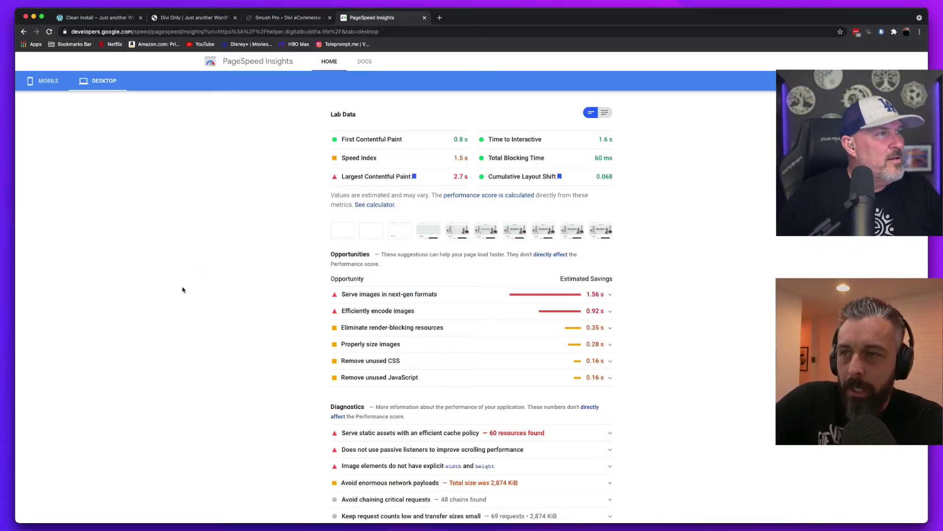
scroll(182, 290, up, 5)
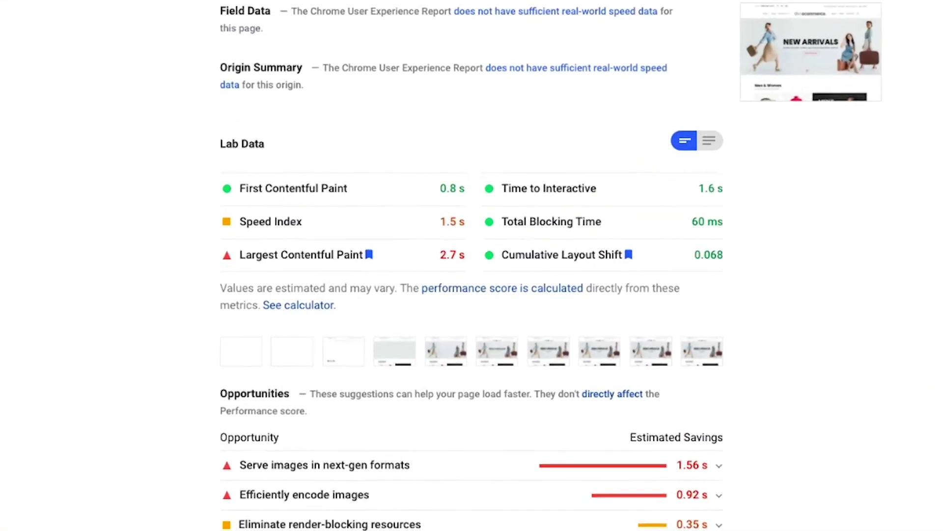
scroll(472, 265, down, 10)
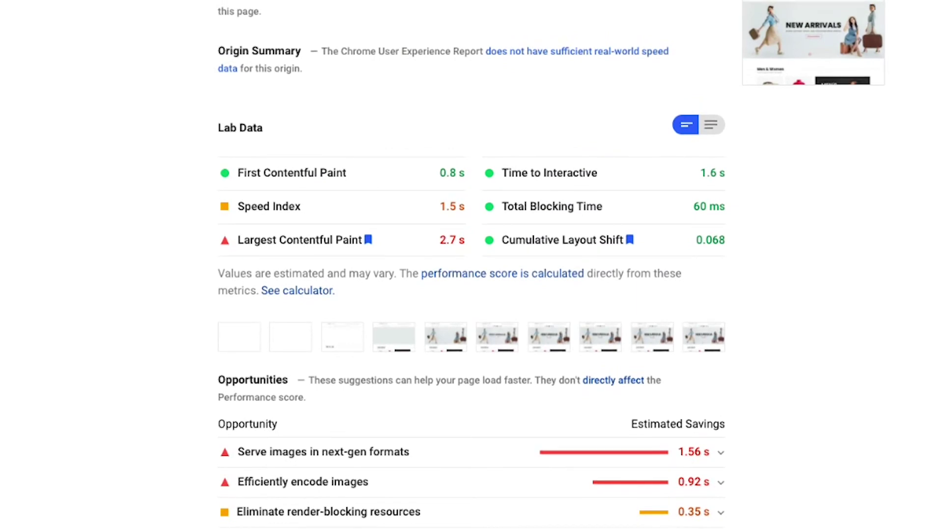
scroll(524, 31, up, 1)
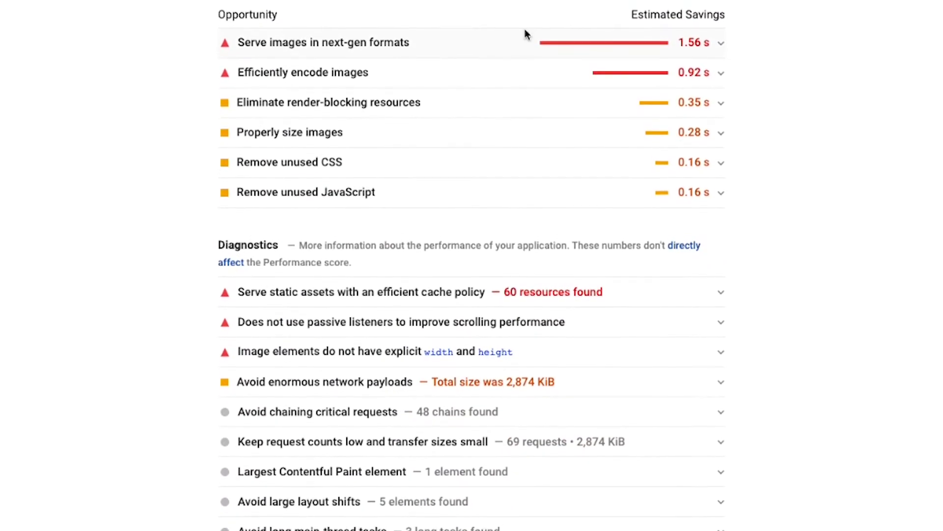
click(719, 45)
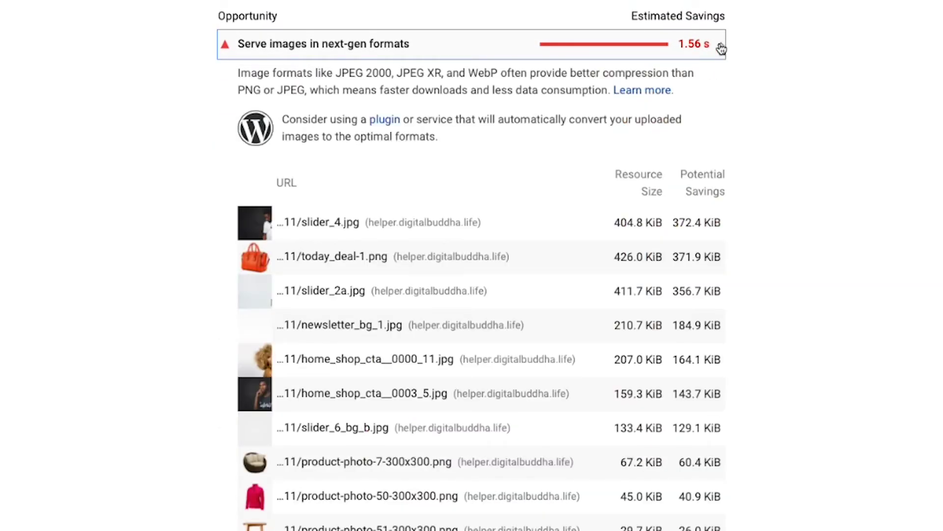
scroll(929, 136, down, 5)
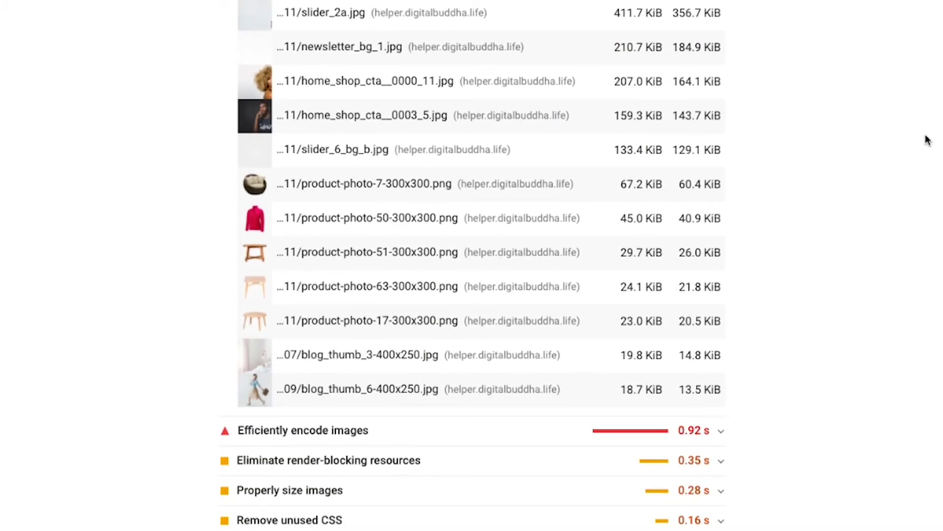
Review the images listed under Efficiently encode images, and briefly expand the Eliminate render-blocking resources details.
scroll(927, 140, down, 2)
click(717, 312)
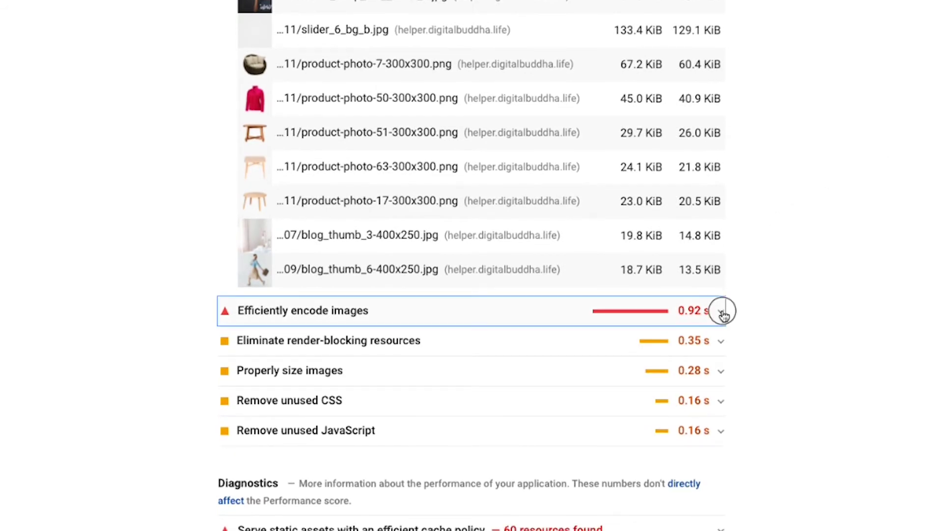
scroll(836, 306, down, 5)
scroll(835, 312, down, 4)
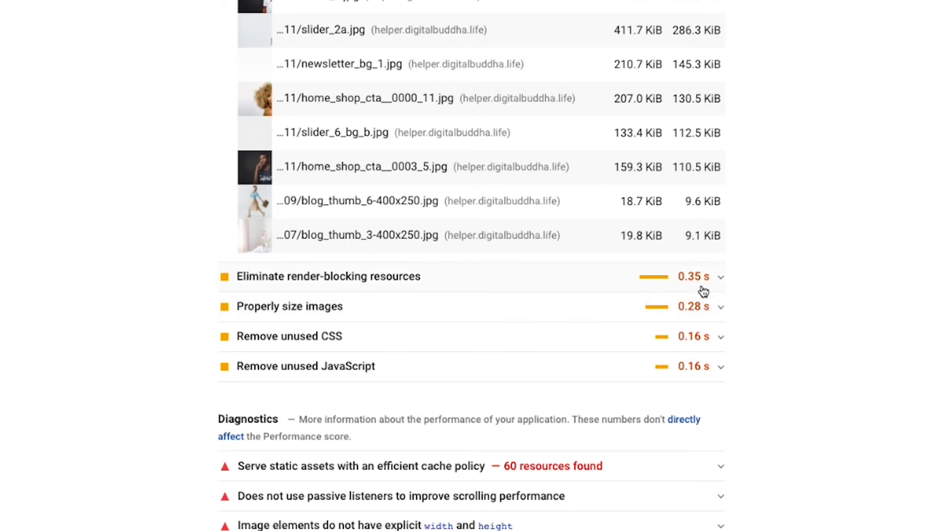
click(722, 279)
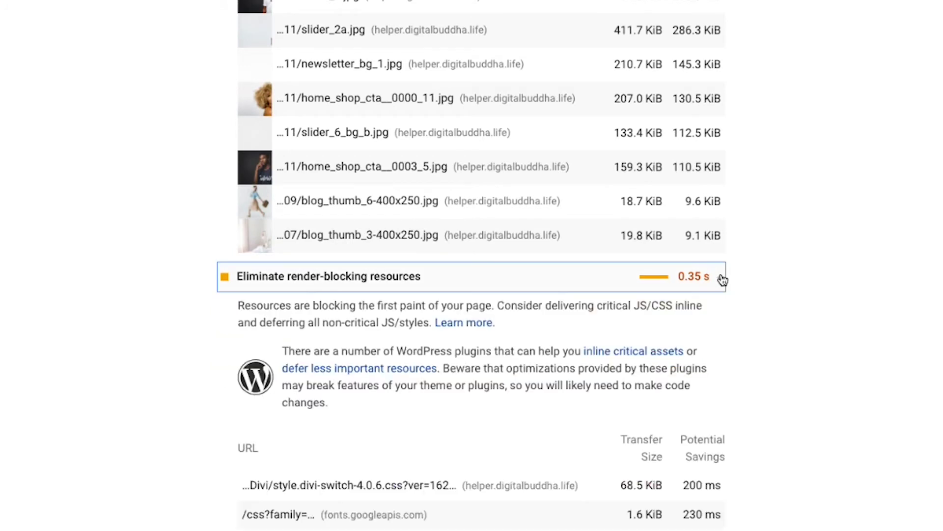
click(722, 279)
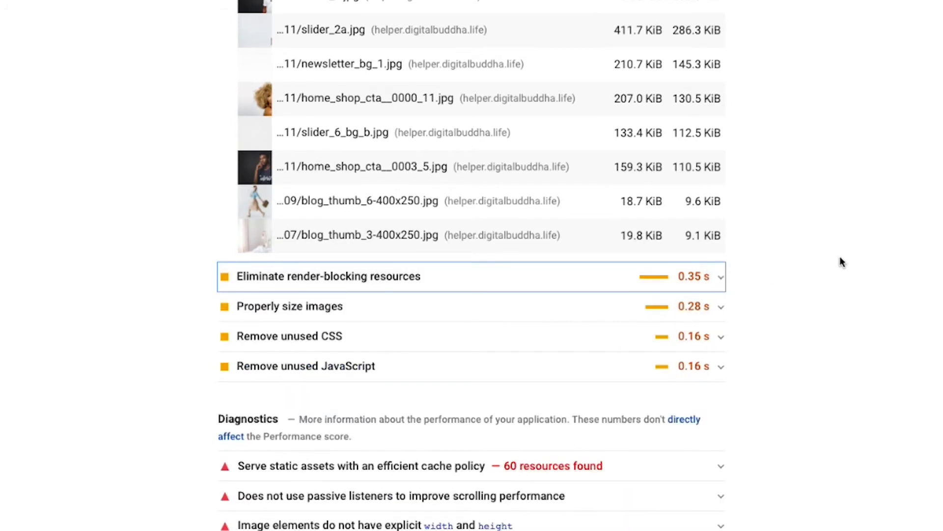
Expand the Properly size images opportunity and review its advice and listed images.
scroll(840, 260, down, 1)
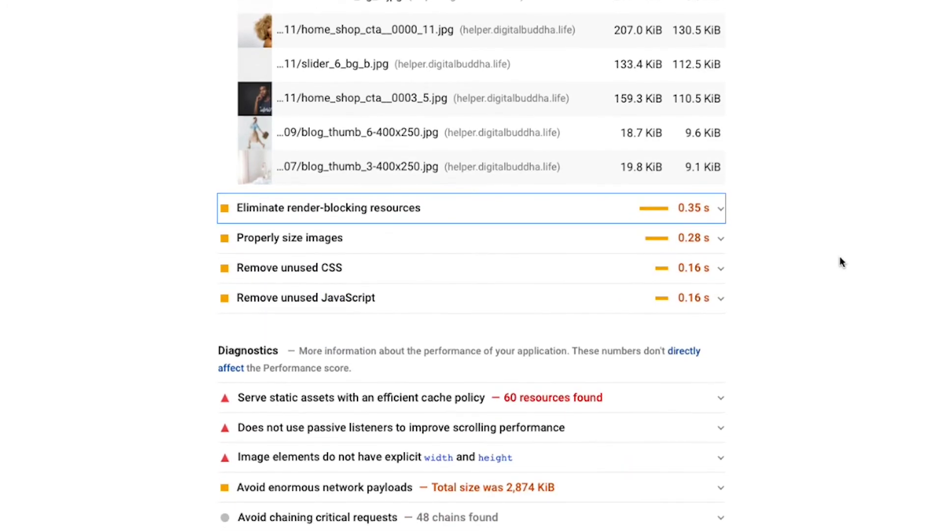
click(721, 240)
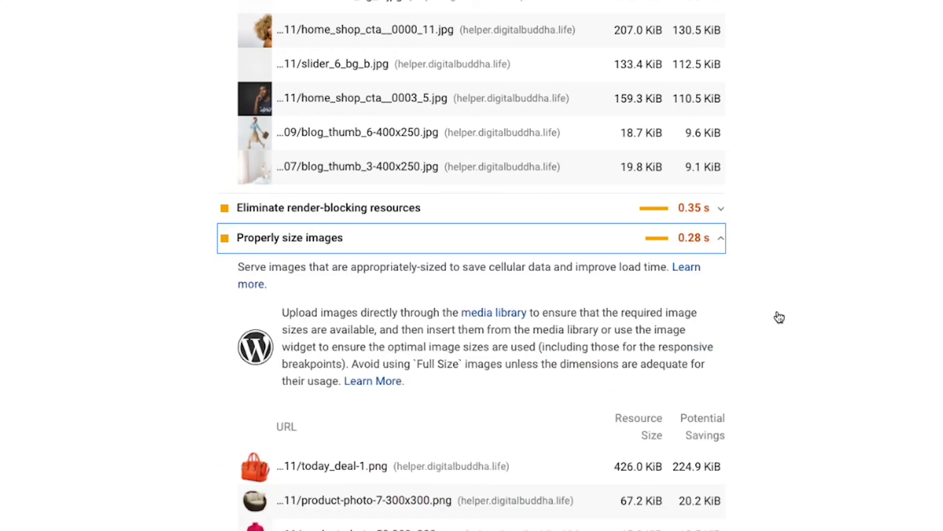
scroll(856, 341, down, 6)
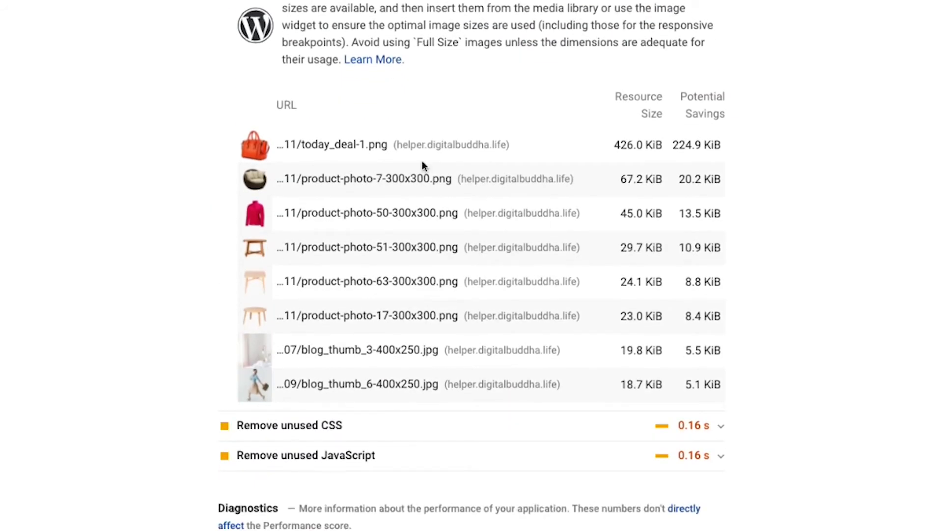
Look over the expanded image opportunities again, comparing resource sizes and potential savings, and return to the report's summary.
scroll(619, 207, up, 6)
scroll(619, 207, up, 10)
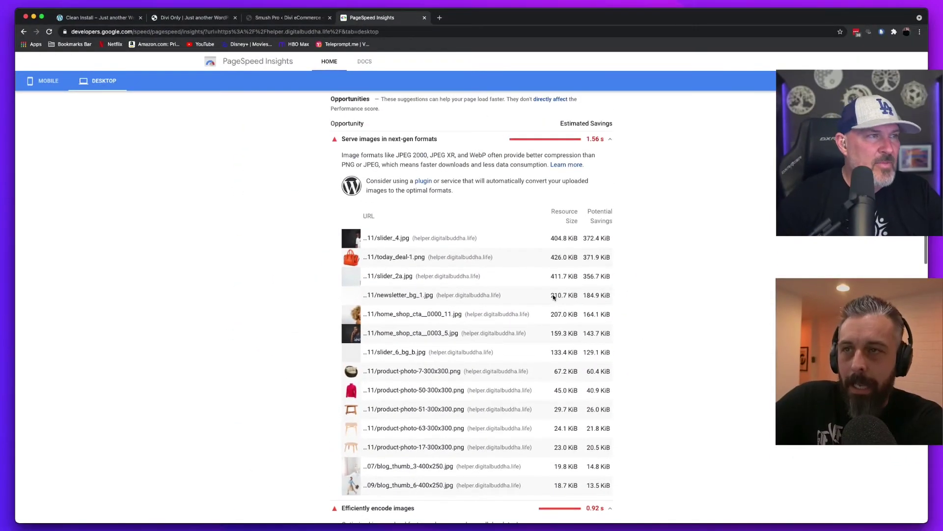
scroll(553, 296, down, 5)
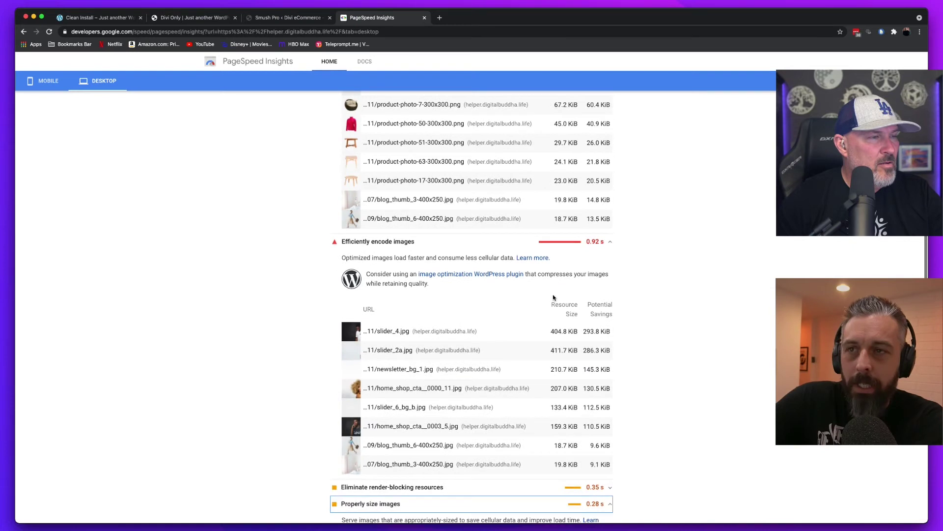
scroll(553, 297, down, 3)
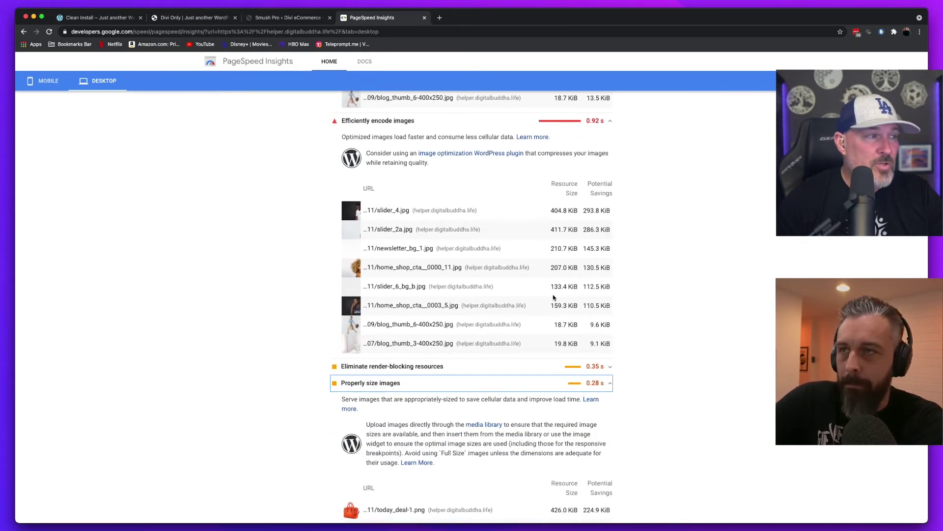
scroll(725, 351, up, 1)
scroll(726, 351, up, 10)
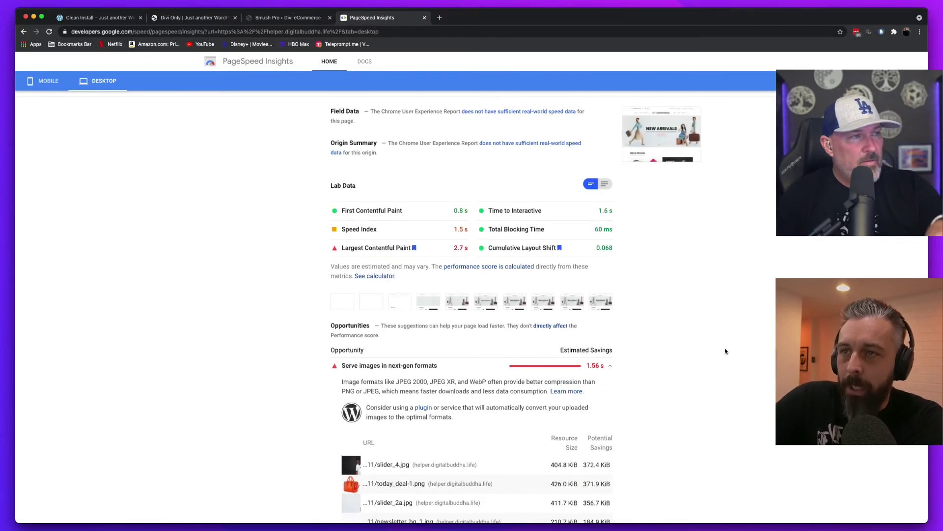
scroll(726, 351, up, 3)
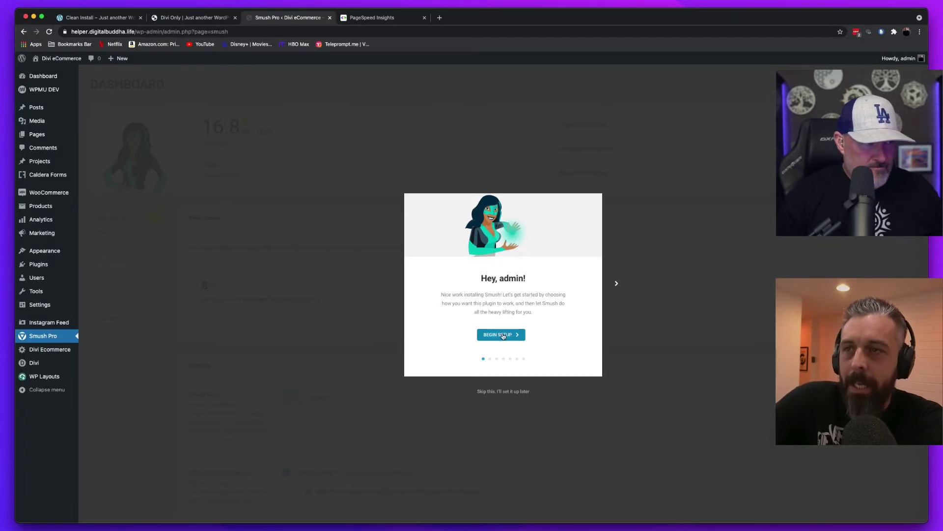
Complete the Smush Pro setup wizard with automatic compression, enhanced lossy compression, metadata stripping and lazy loading on, and full-size compression and usage tracking off.
click(501, 334)
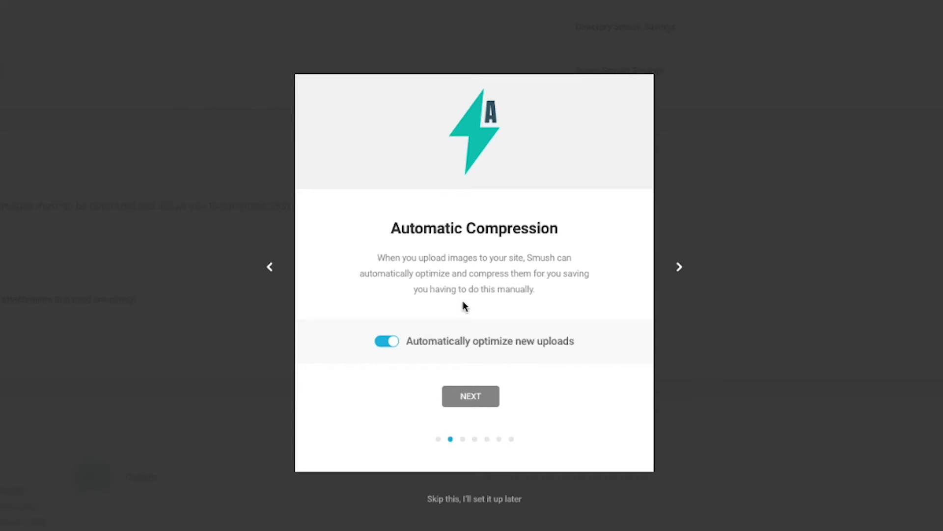
click(467, 399)
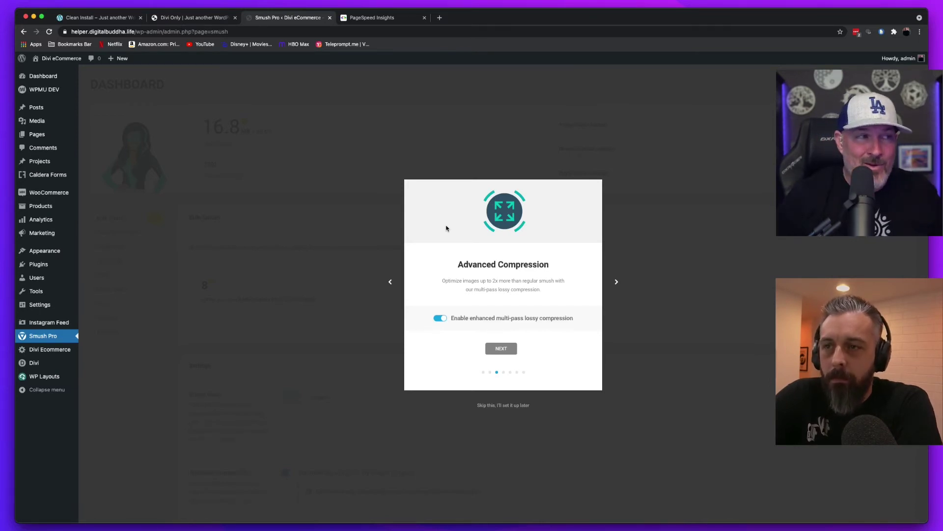
click(501, 349)
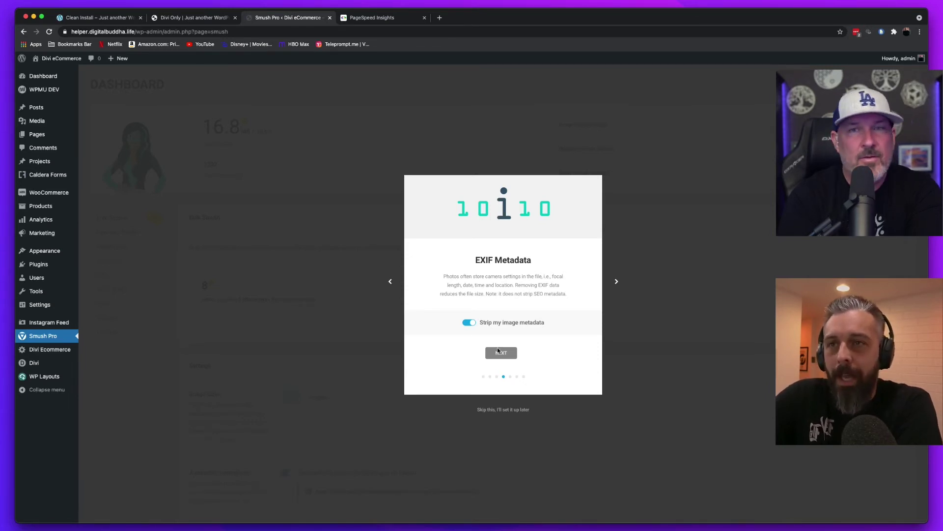
click(500, 352)
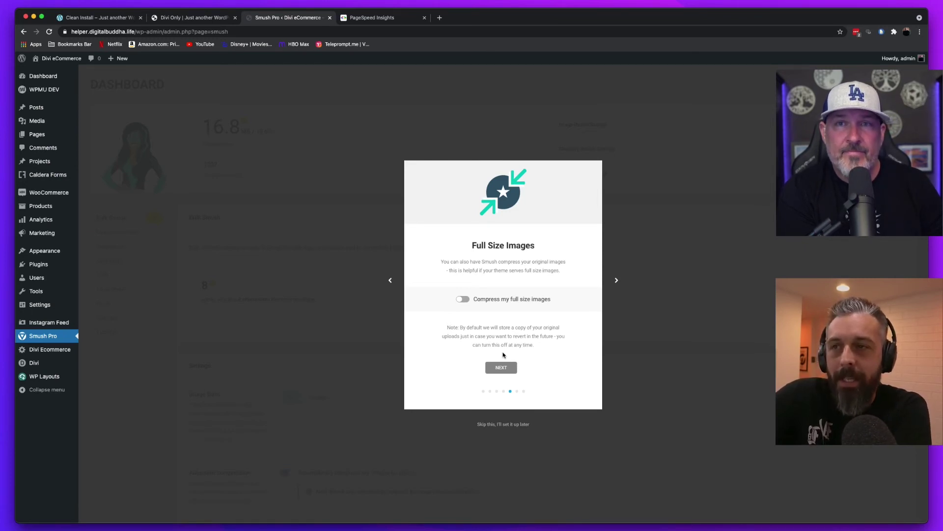
click(500, 367)
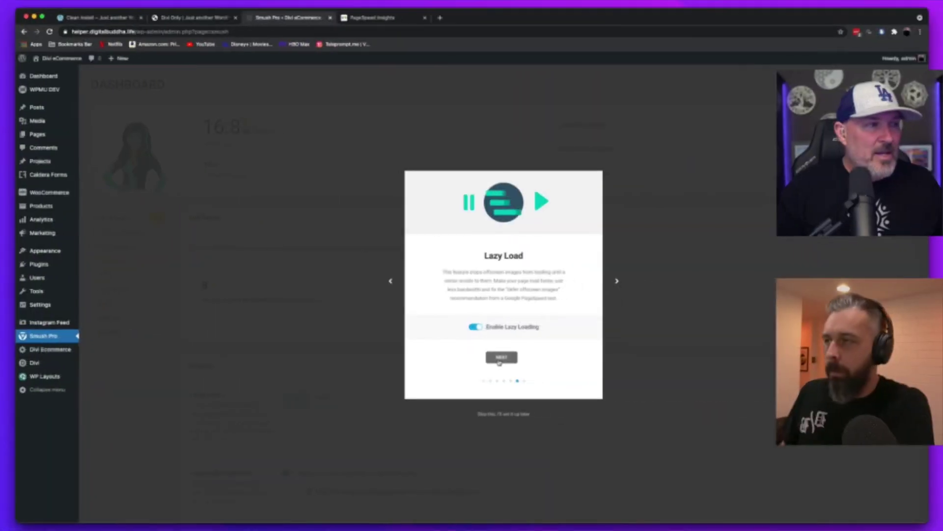
click(501, 357)
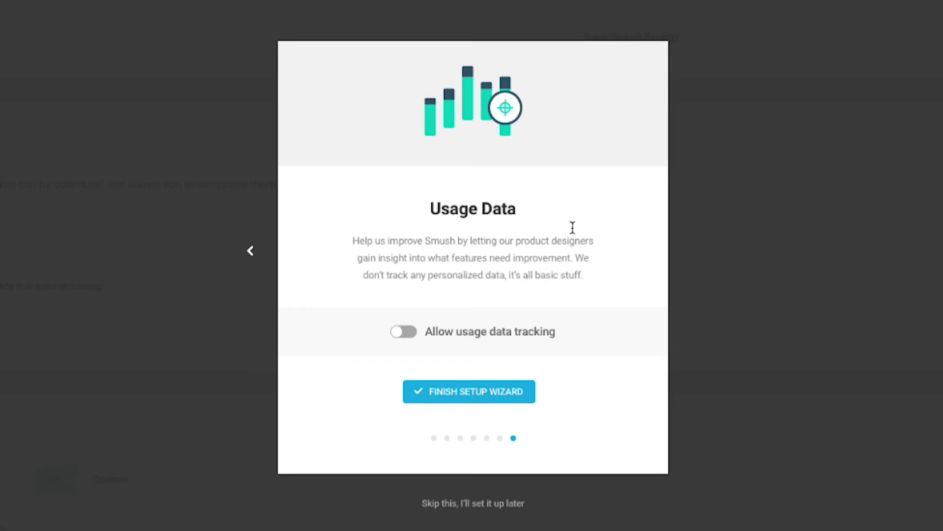
click(471, 391)
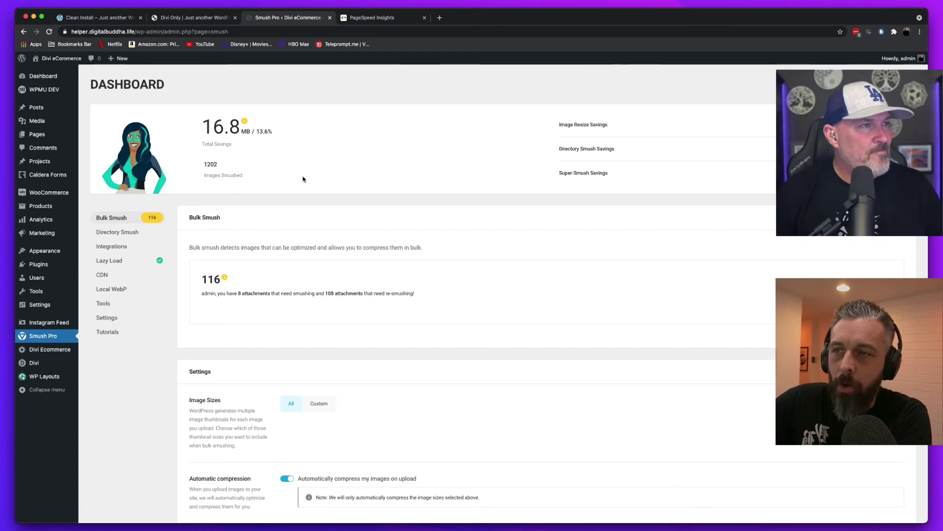
Switch the Smush image sizes to Custom, review the included thumbnail sizes, and start the bulk smush.
scroll(305, 173, down, 5)
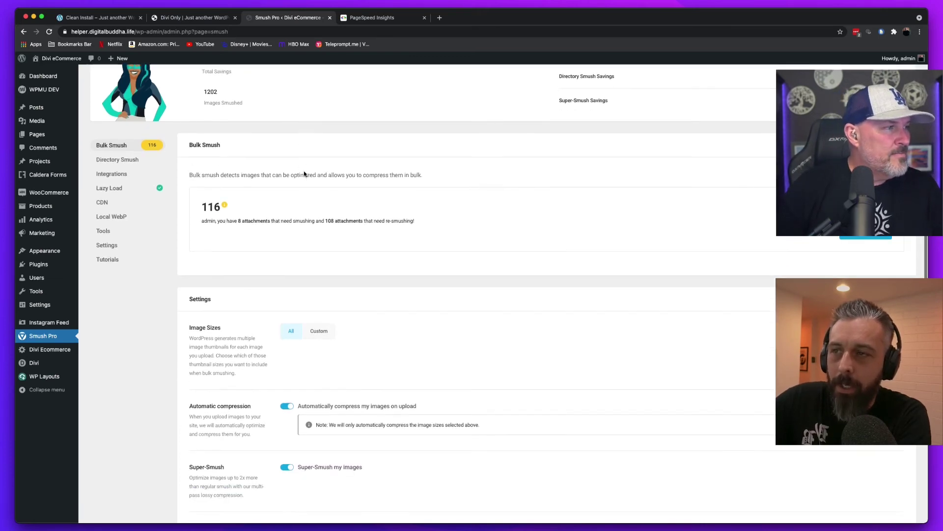
scroll(305, 175, up, 1)
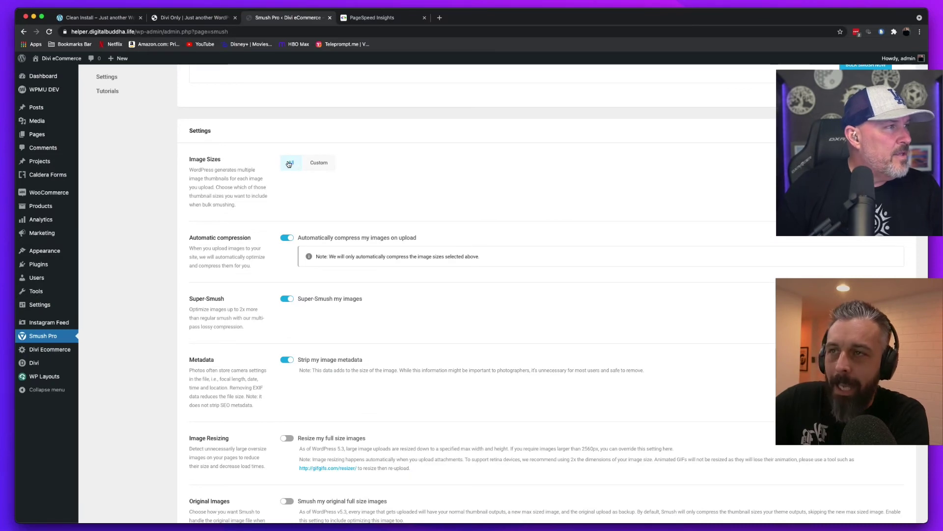
click(319, 167)
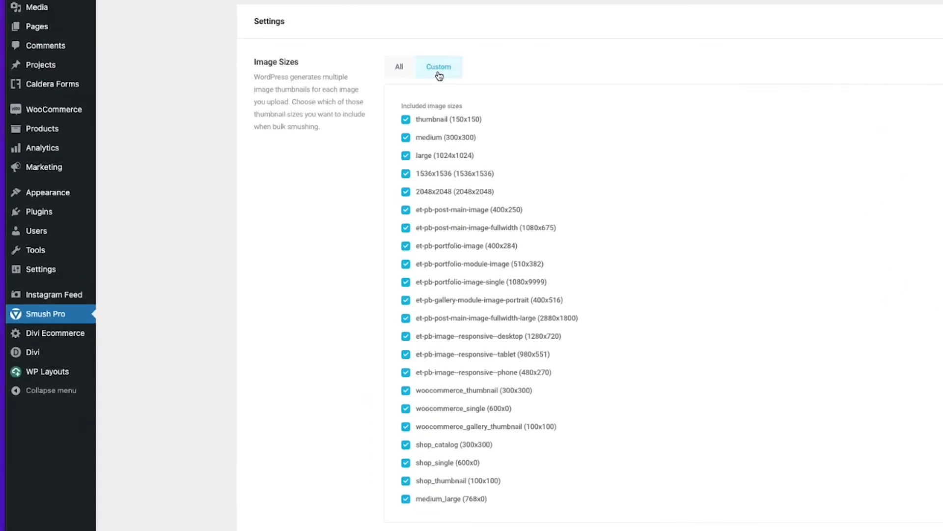
scroll(533, 261, down, 2)
scroll(846, 181, up, 3)
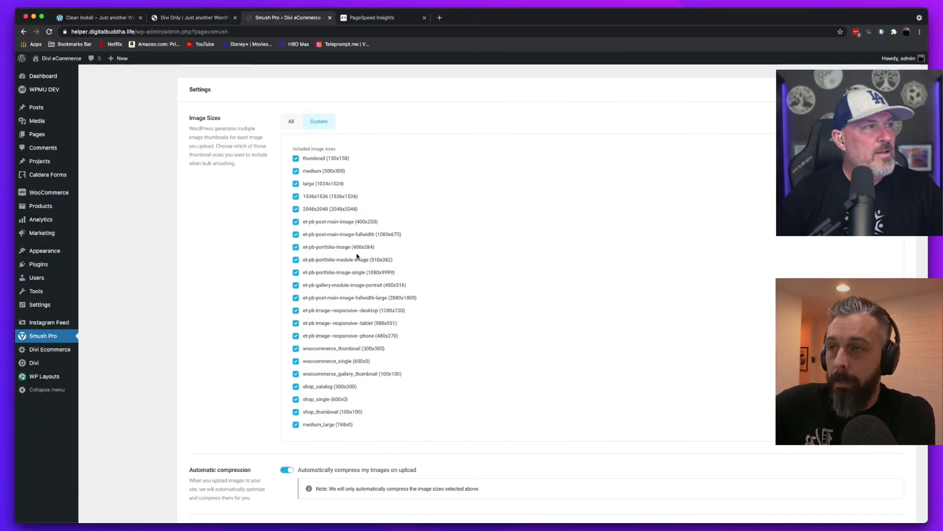
scroll(502, 222, up, 6)
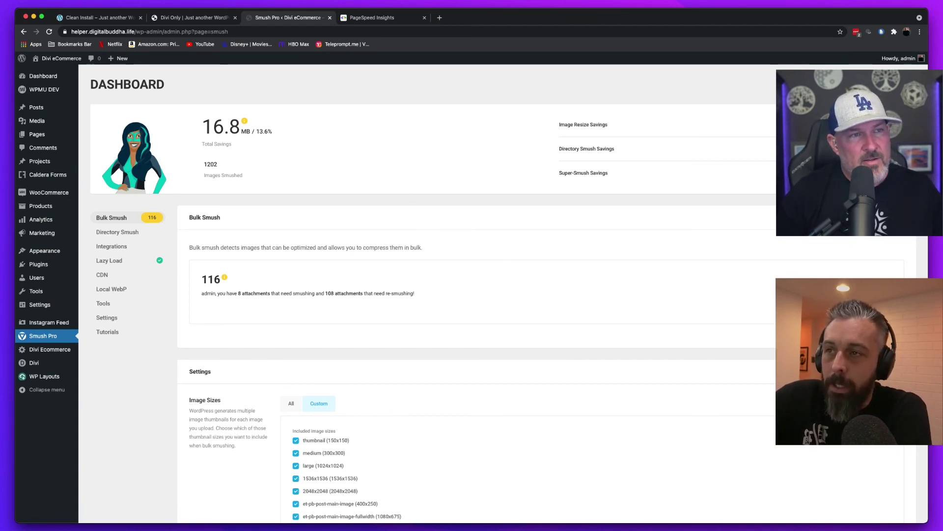
click(862, 304)
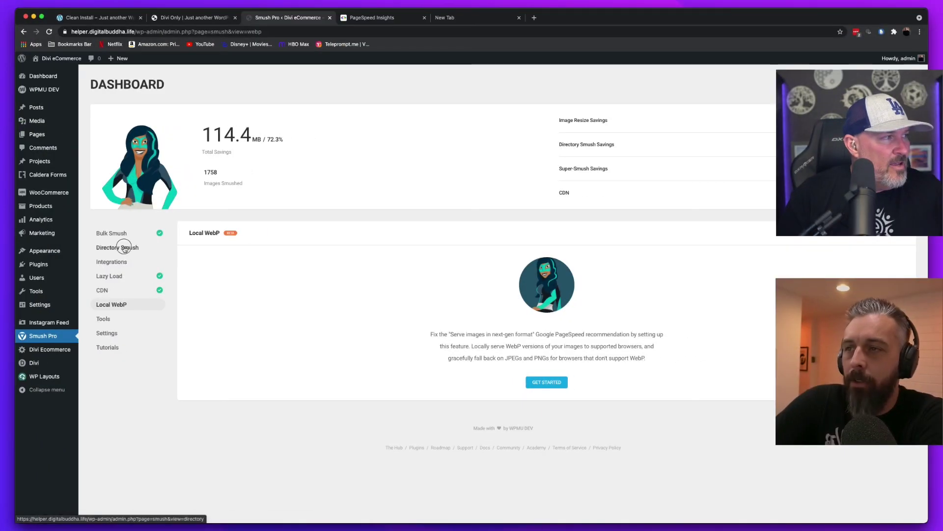
Open the folder chooser for Directory Smush, select the wp-content folder, and clear that selection again.
click(124, 248)
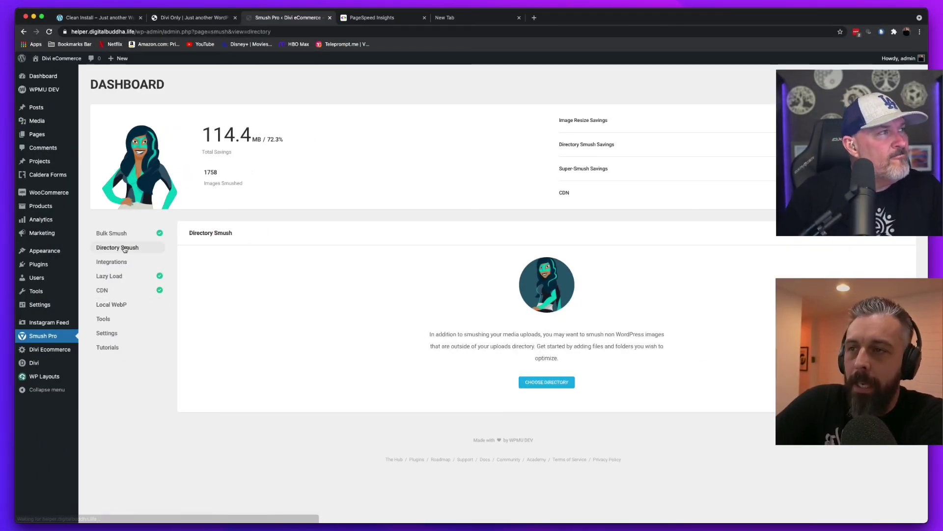
click(540, 386)
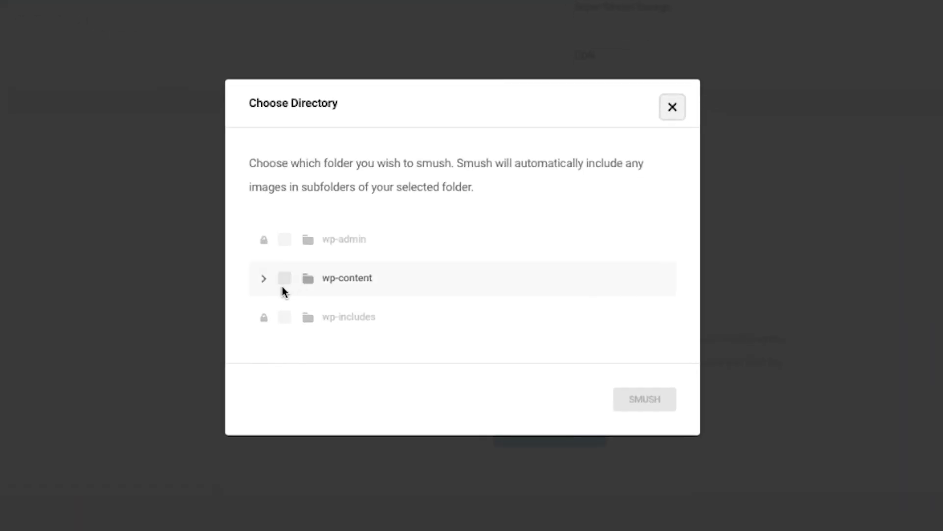
click(284, 279)
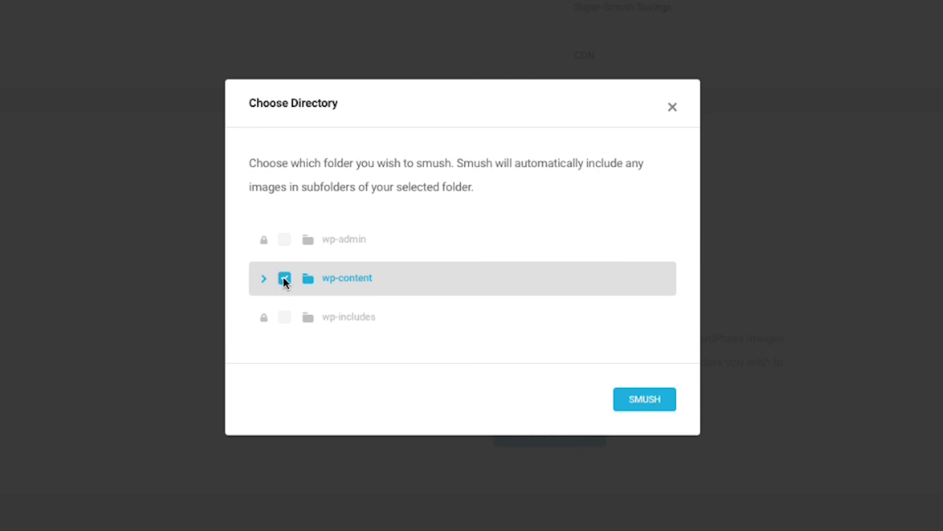
click(284, 279)
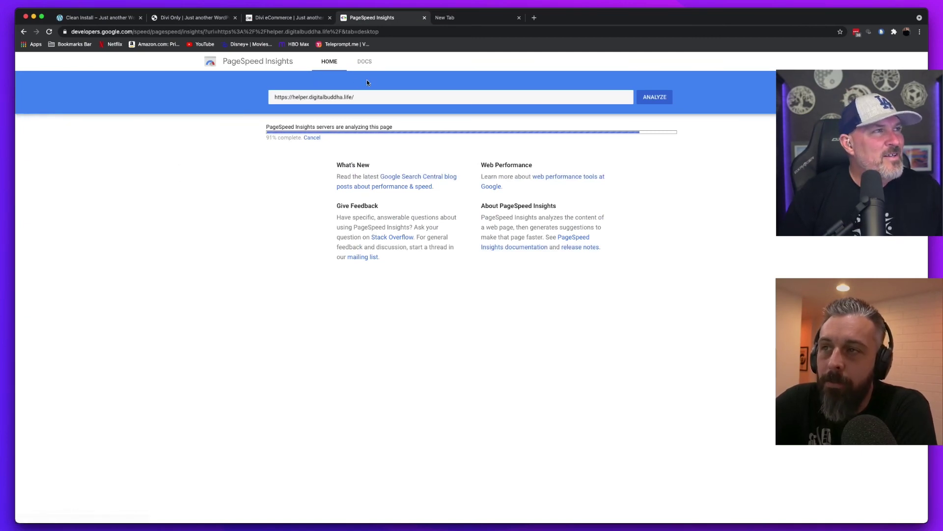
Close the empty new browser tab beside PageSpeed Insights.
click(520, 18)
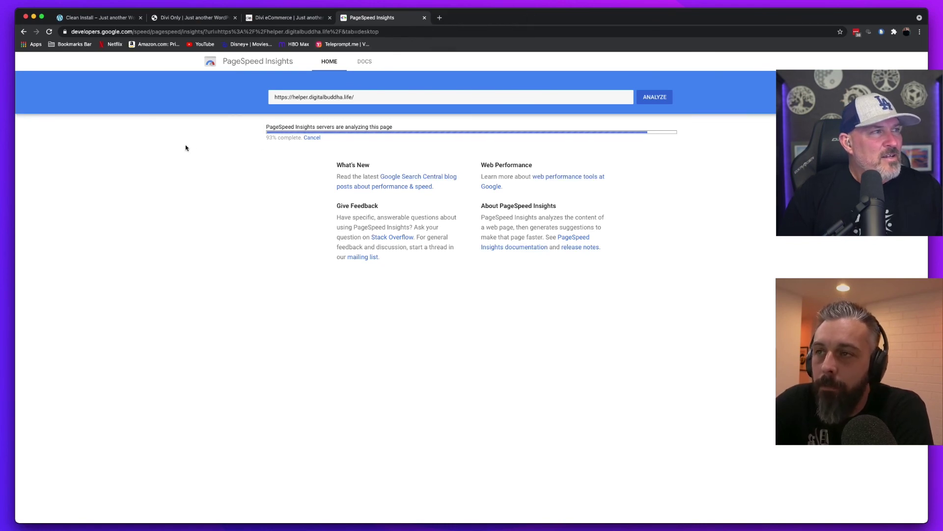